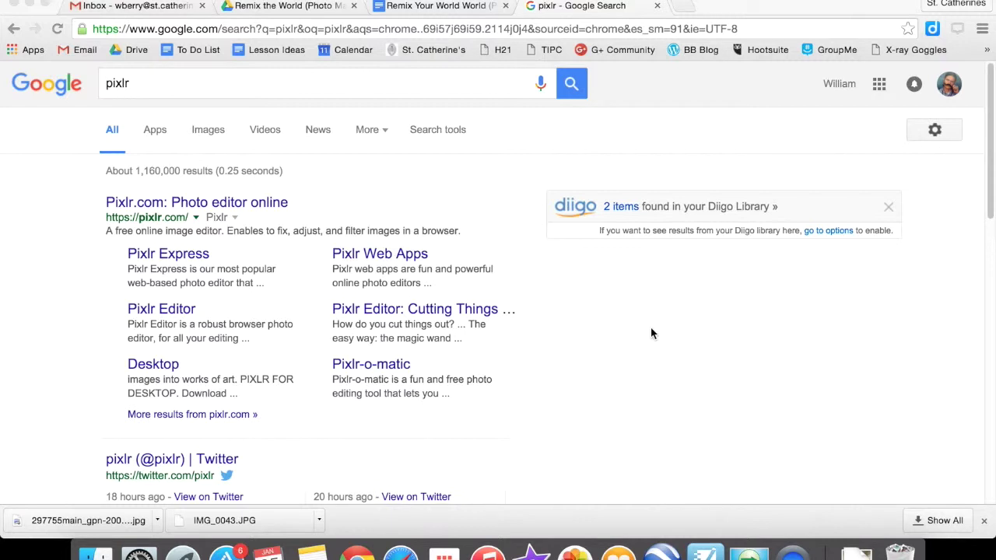
Open the Pixlr.com website from the search results and launch the Pixlr Editor web app
left_click(184, 204)
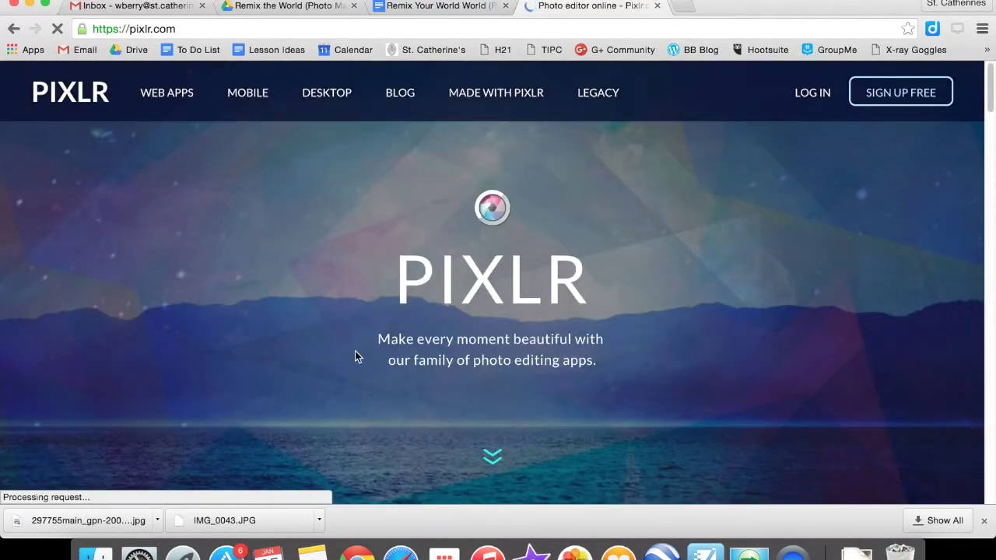
scroll(355, 354, "down", 2)
scroll(355, 352, "down", 6)
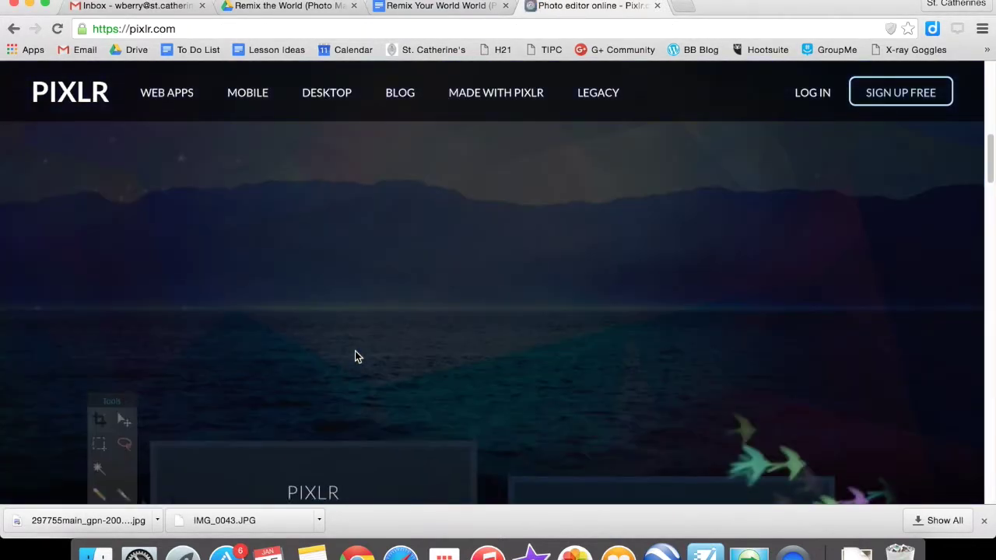
scroll(355, 357, "down", 3)
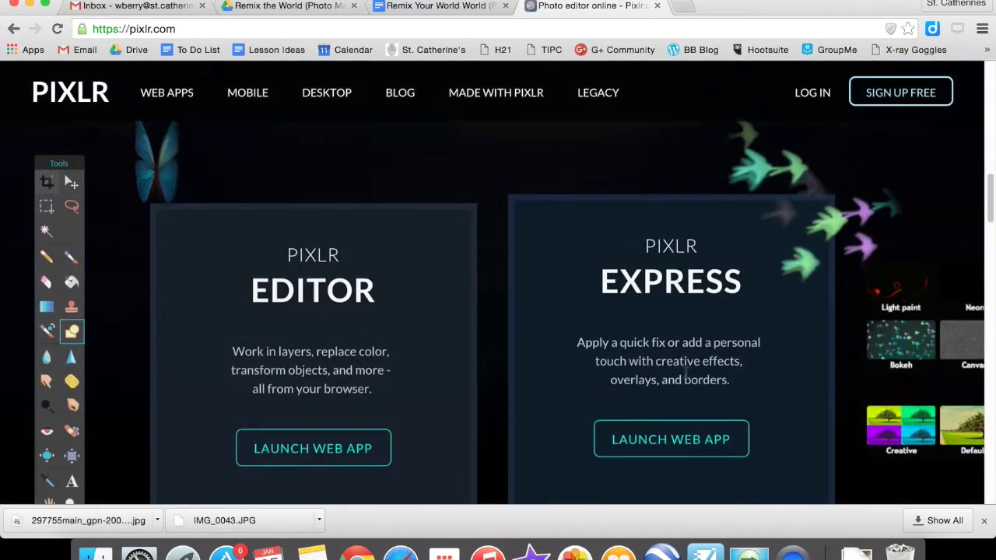
scroll(685, 376, "down", 2)
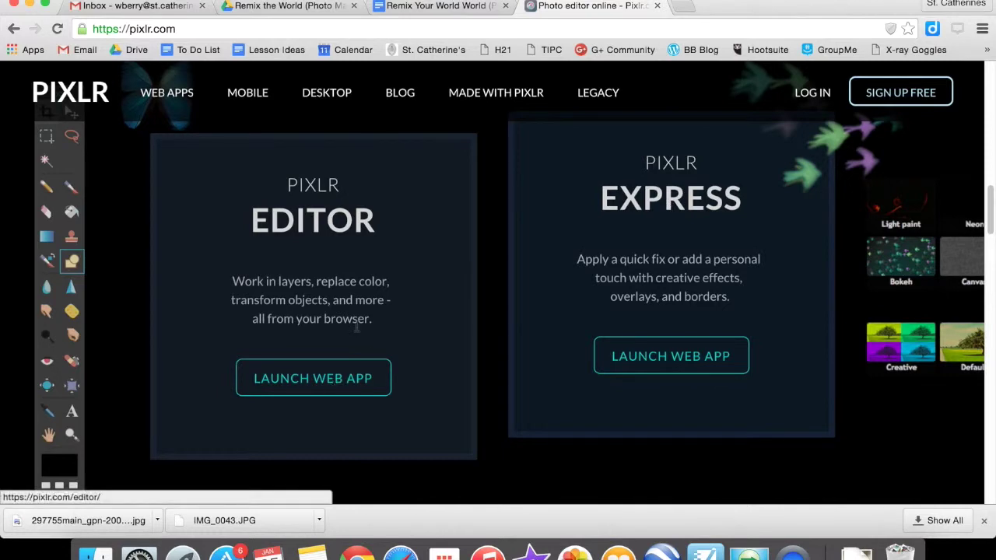
left_click(319, 380)
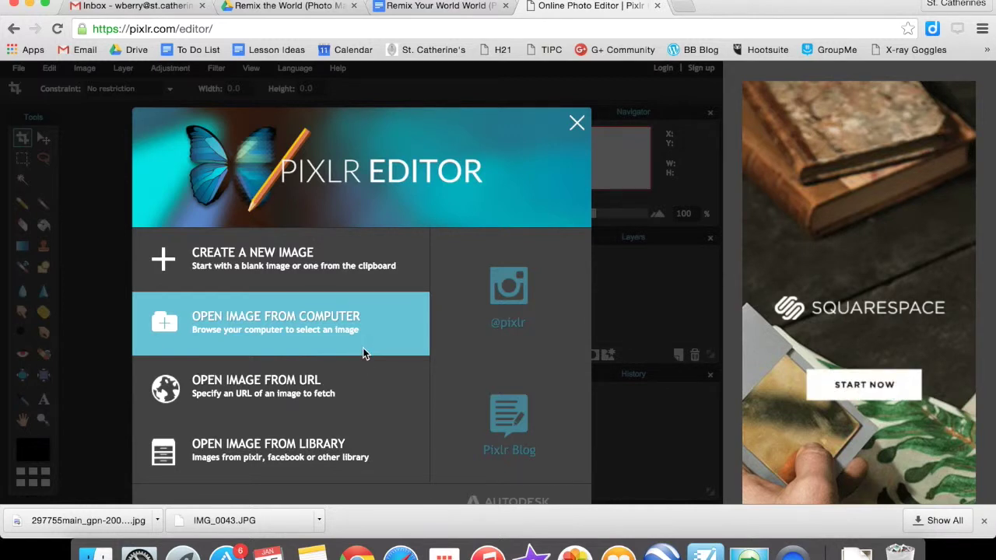
left_click(577, 123)
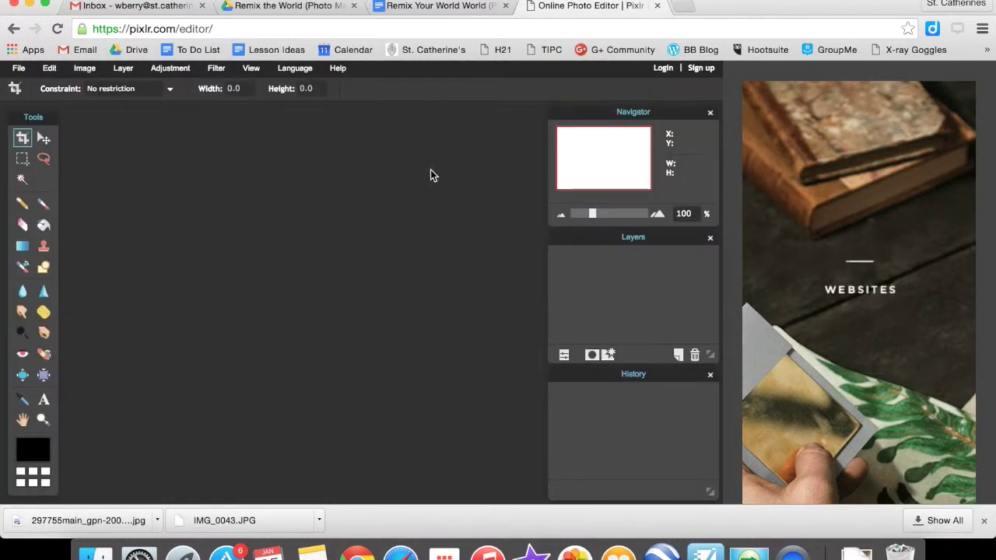
left_click(18, 68)
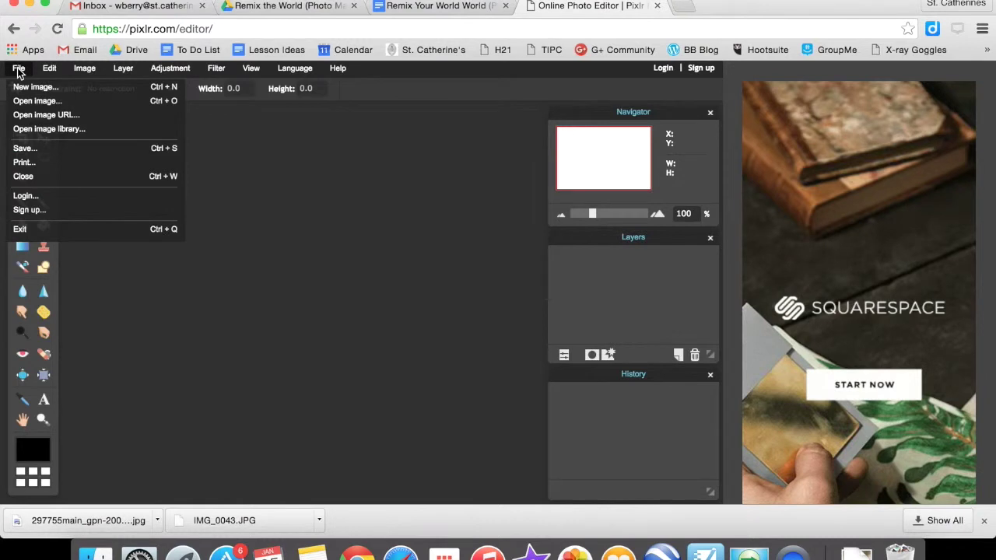
left_click(56, 109)
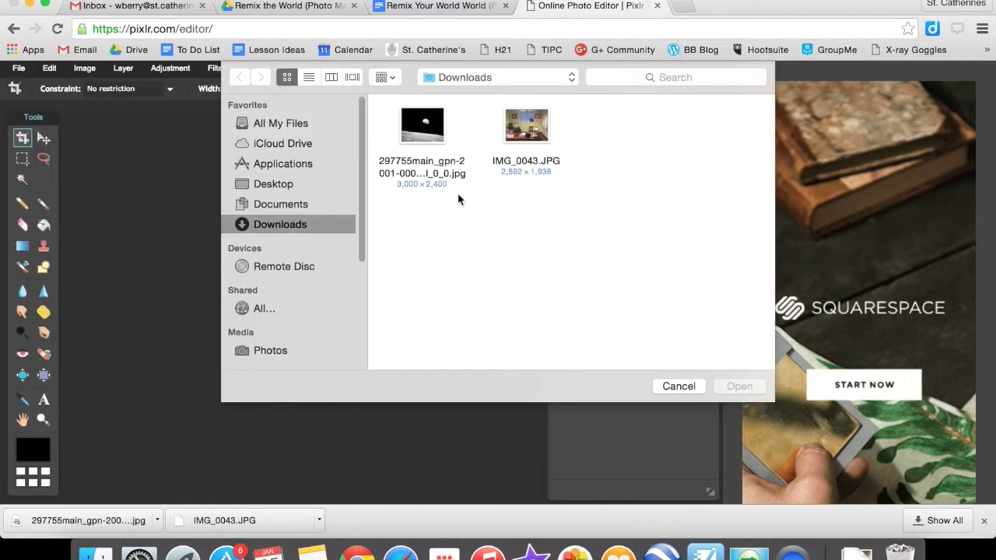
left_click(430, 131)
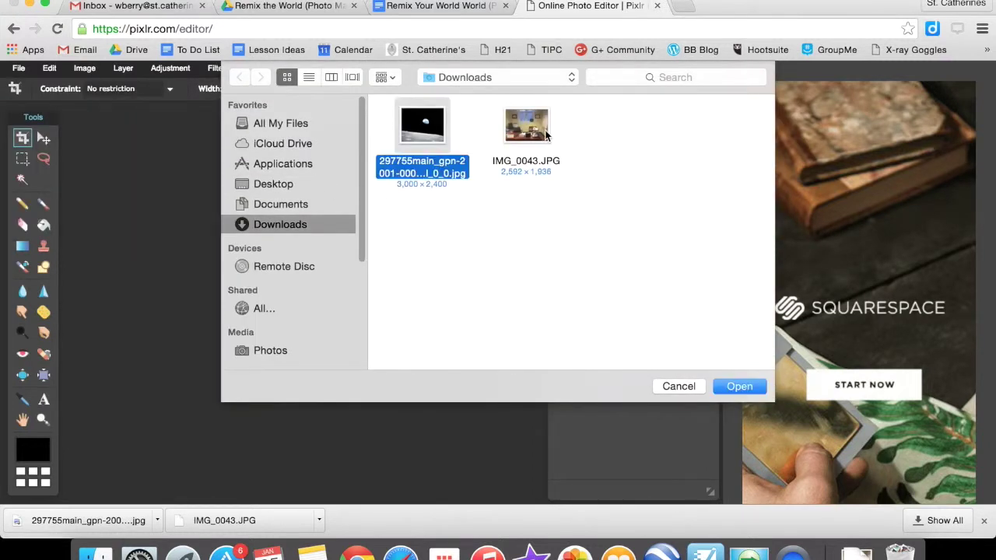
left_click(537, 134, "super")
left_click(741, 387)
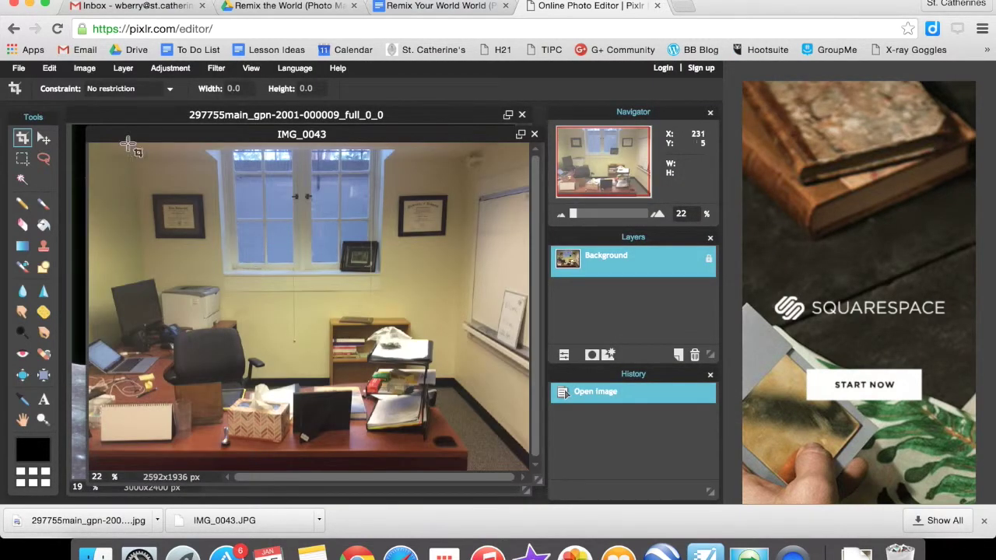
Activate the Move tool and shift the IMG_0043 window slightly relative to the moon image's window
left_click(44, 140)
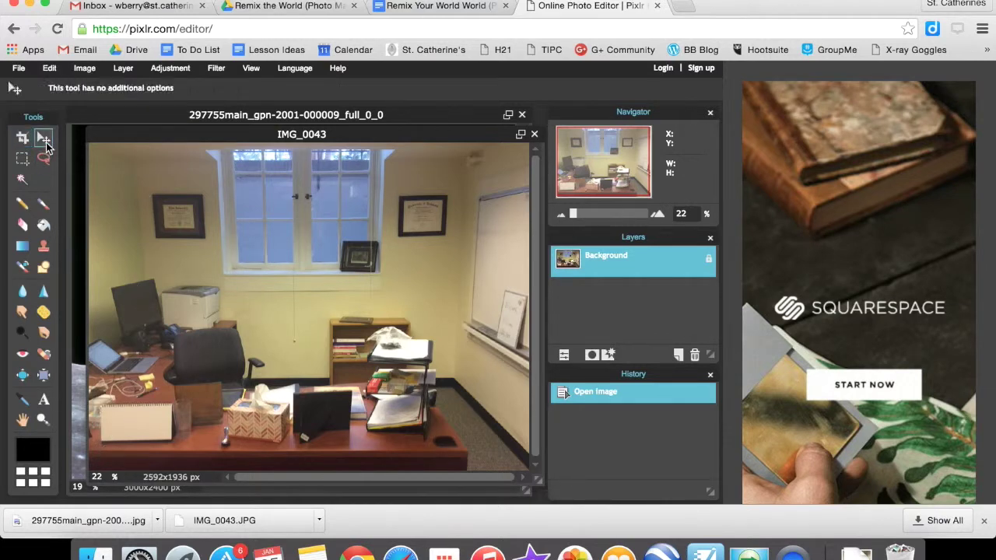
left_click(76, 201)
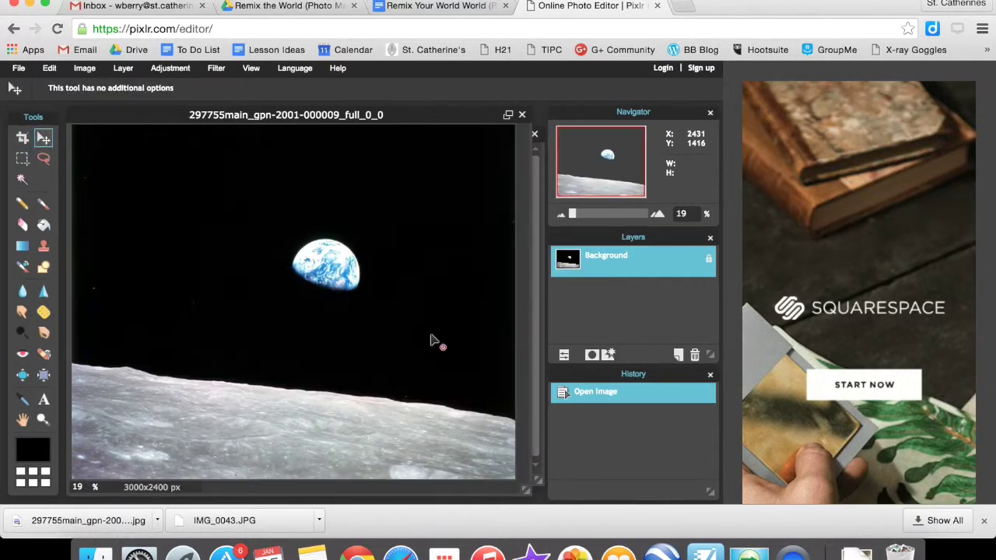
left_click(539, 467)
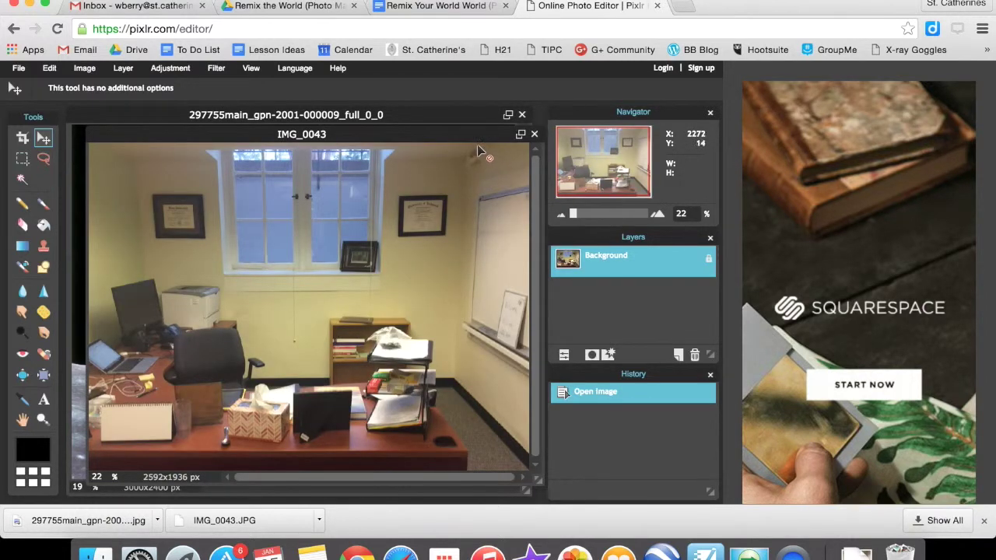
left_click_drag(458, 134, 481, 138)
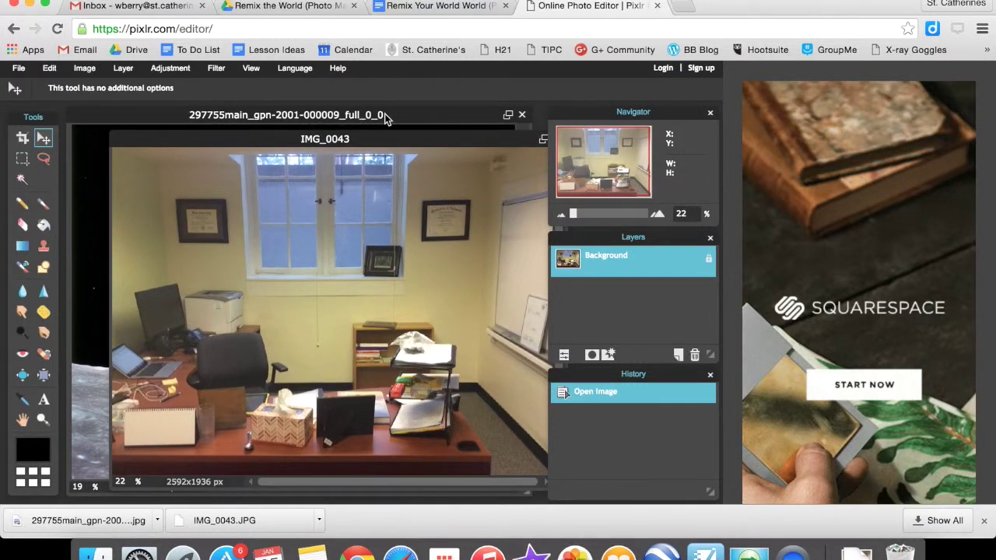
Bring the moon and Earth image to the front and copy its entire canvas
left_click(386, 116)
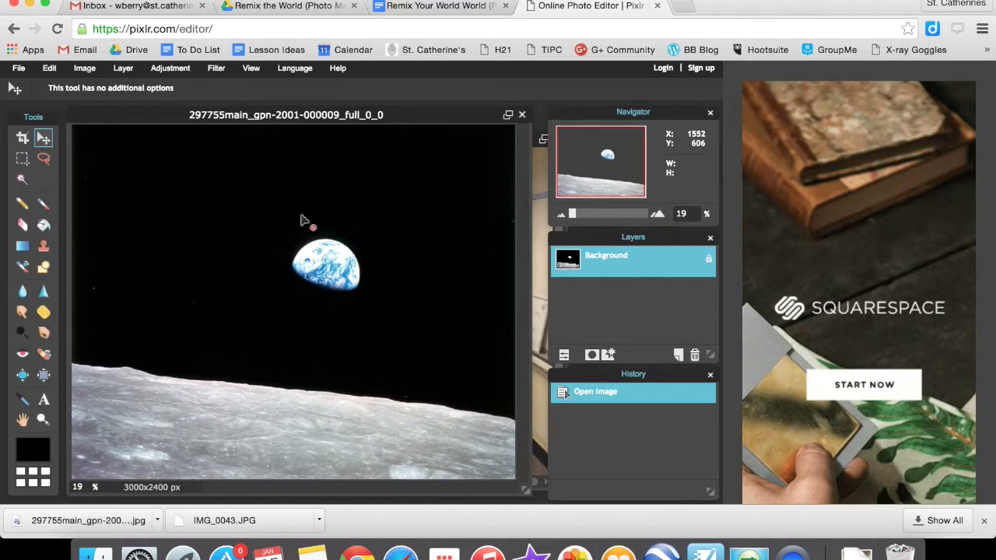
key("super+a")
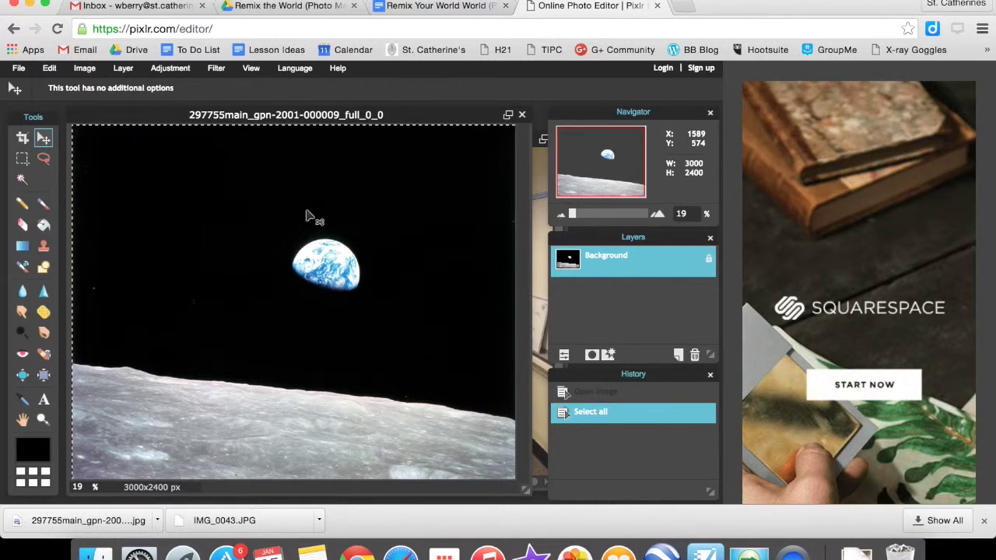
key("super+c")
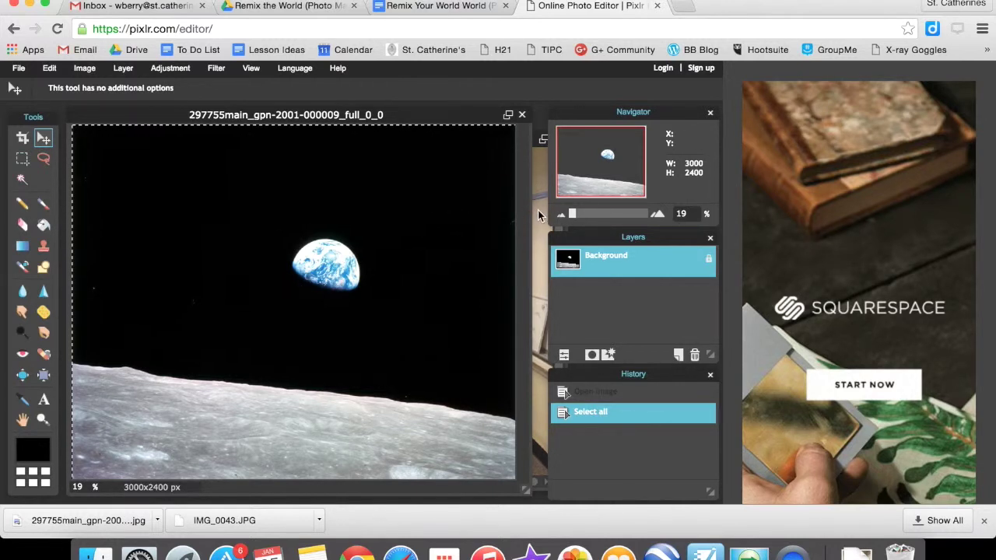
Add a new layer to the IMG_0043 office photo and paste the copied moon image into it as the top layer
left_click(538, 210)
left_click_drag(418, 137, 386, 125)
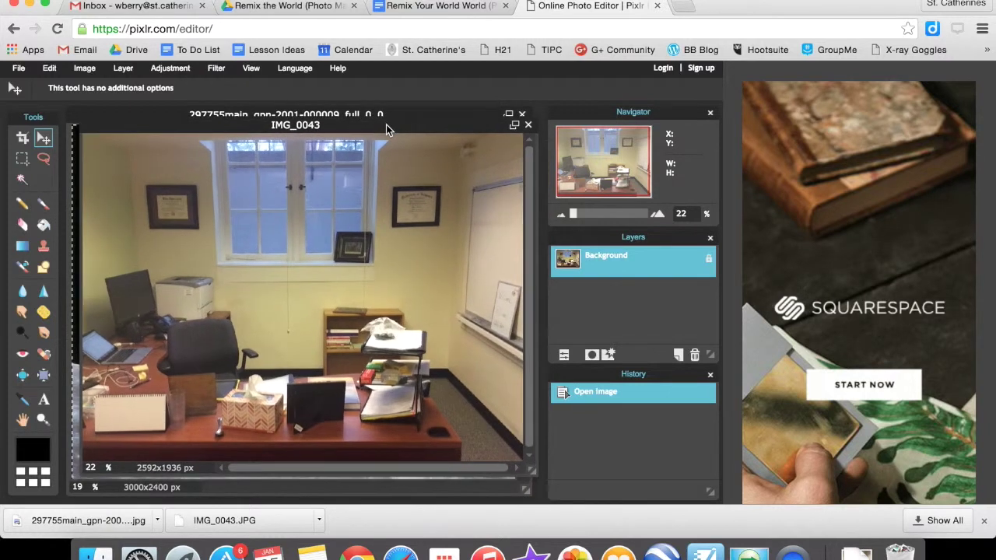
left_click(678, 354)
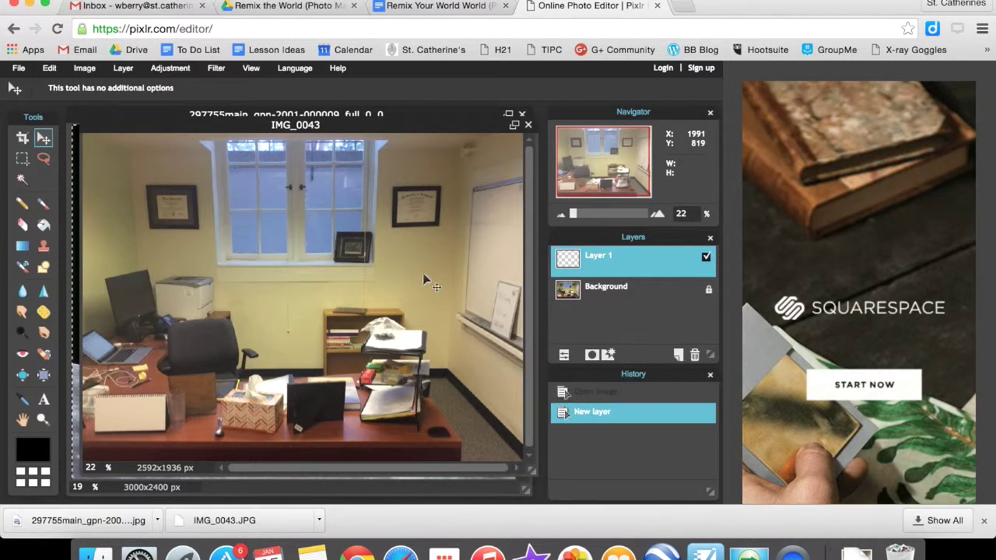
key("super+v")
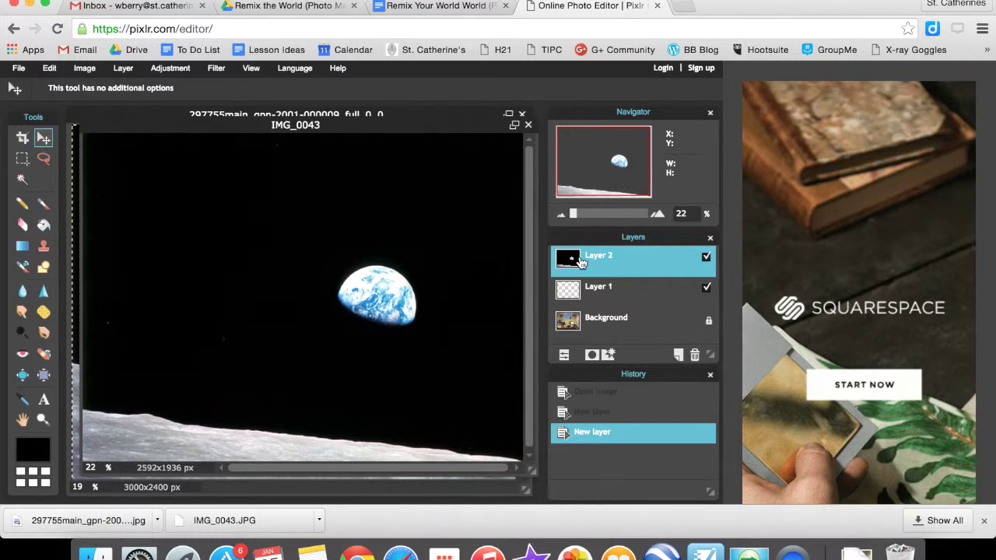
left_click(598, 330)
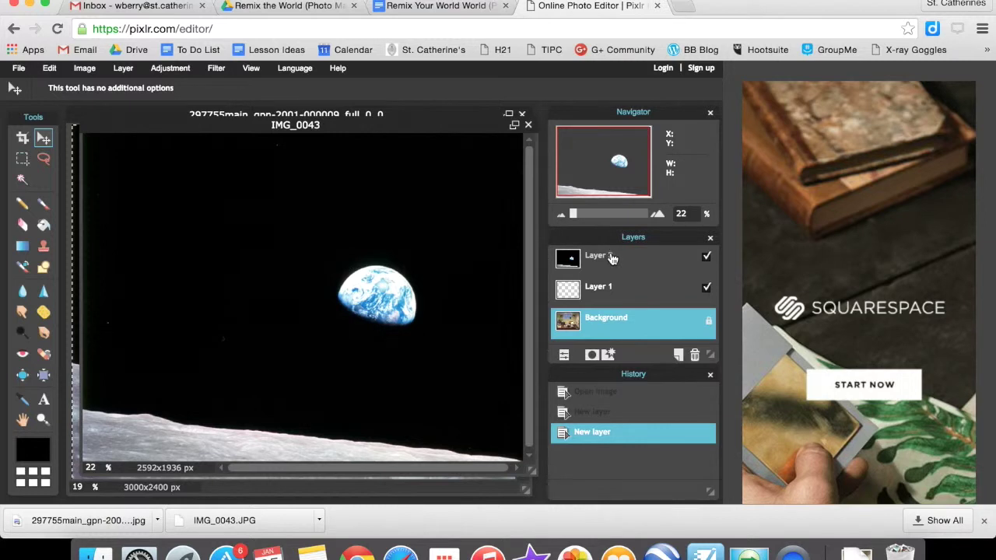
left_click(599, 262)
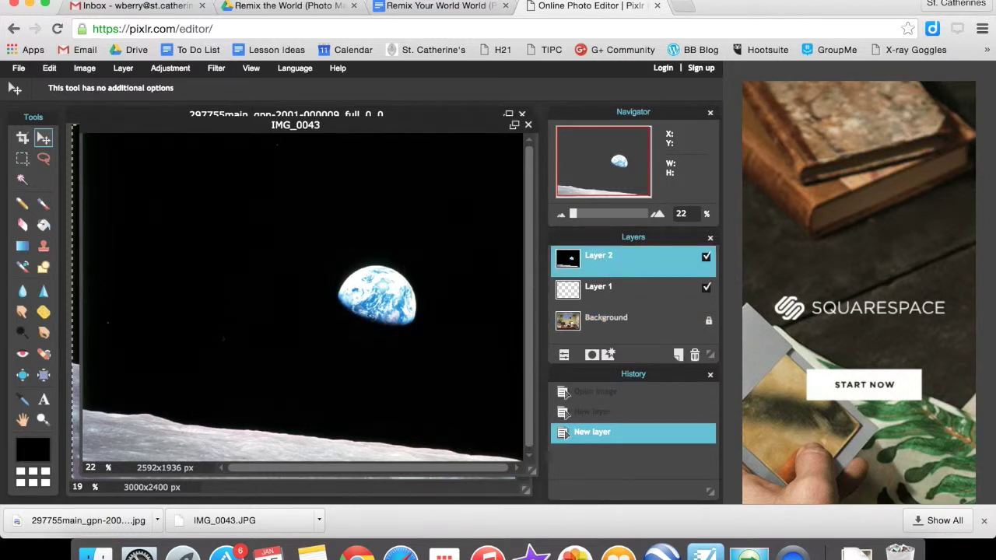
left_click(72, 168)
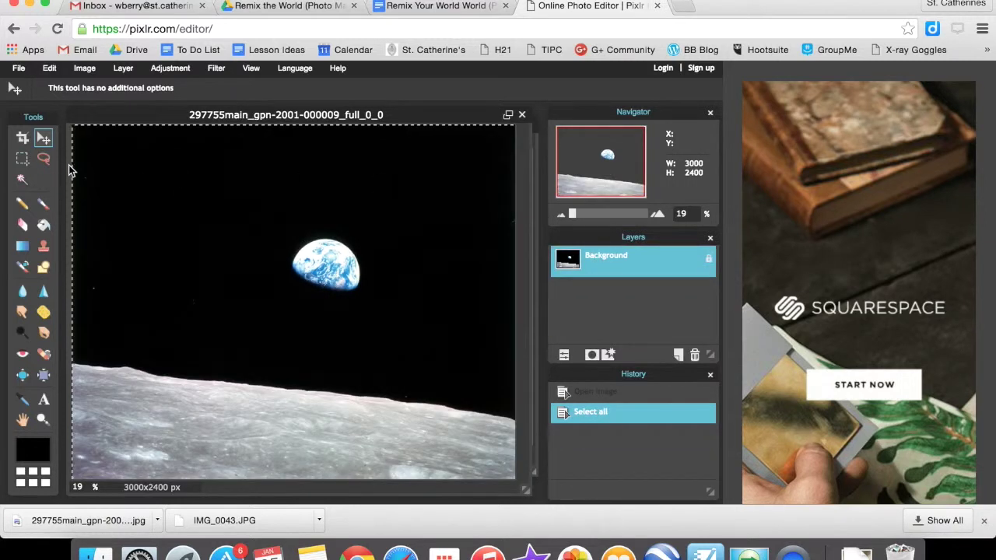
left_click(521, 115)
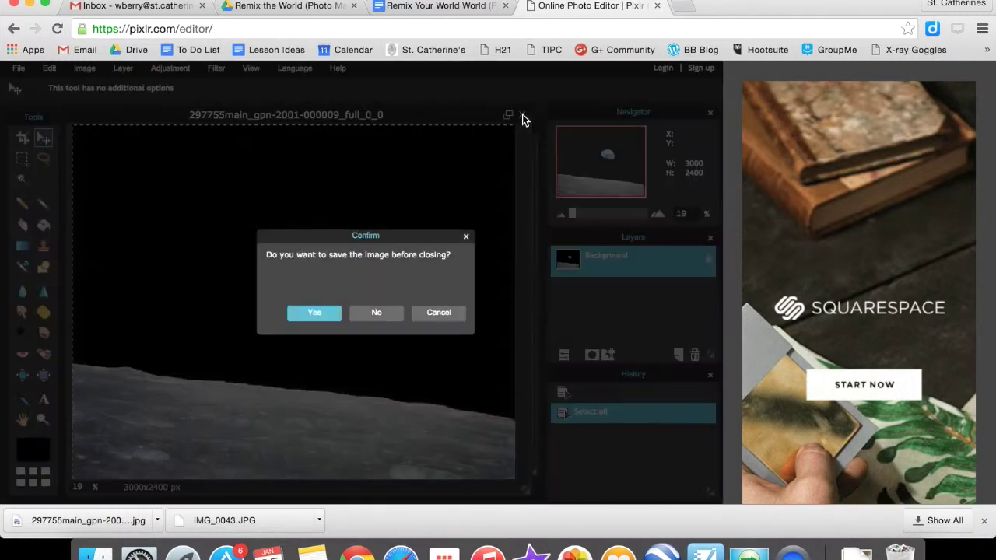
left_click(381, 312)
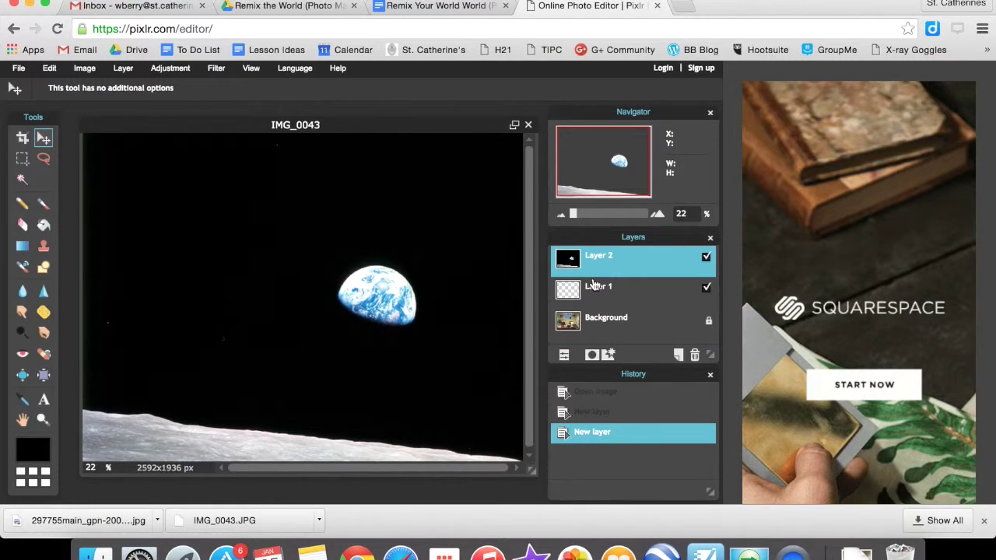
Select the Background layer and hide Layer 2 so the office photo shows
left_click(619, 321)
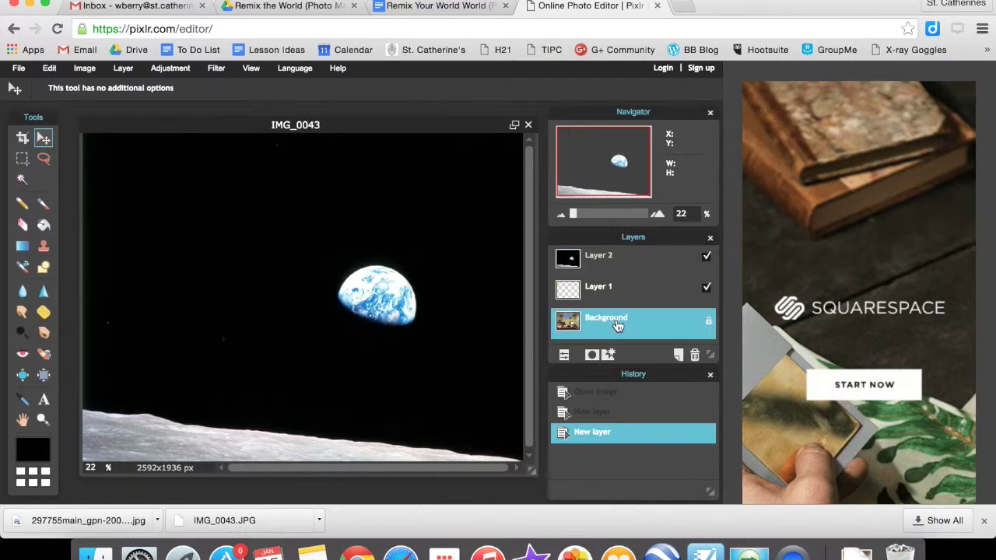
left_click(707, 257)
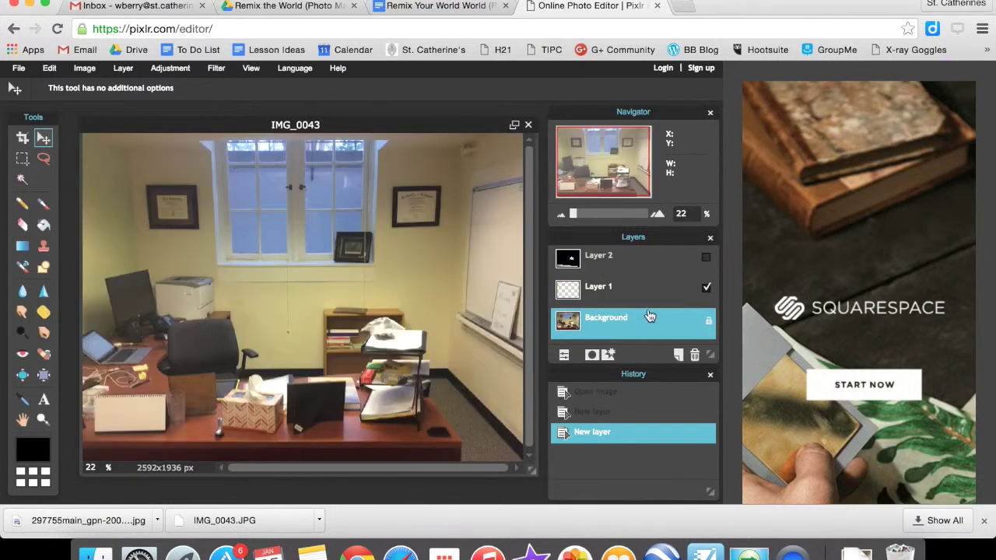
left_click(707, 257)
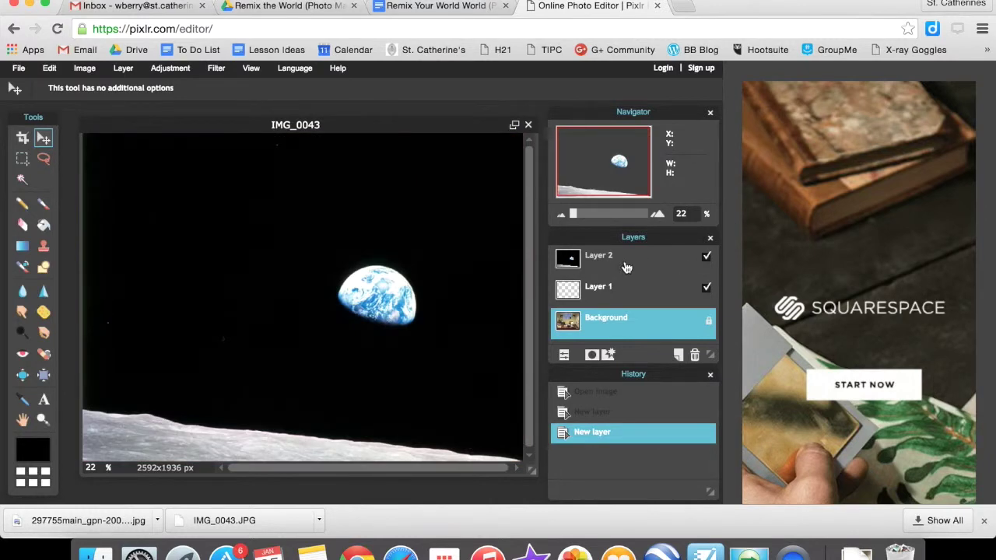
left_click(706, 257)
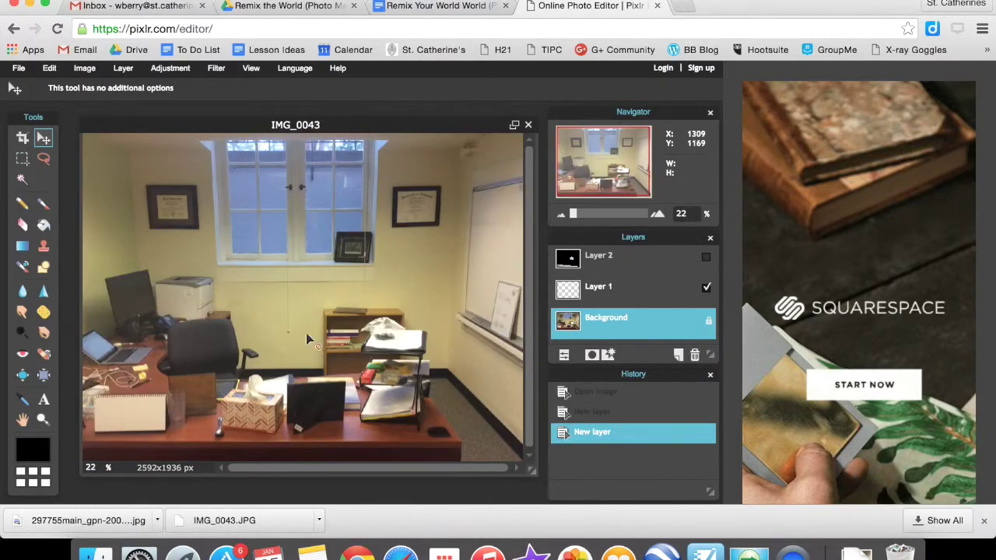
Copy the whole office photo from the Background layer and paste it as a new layer above Layer 1
key("super+a")
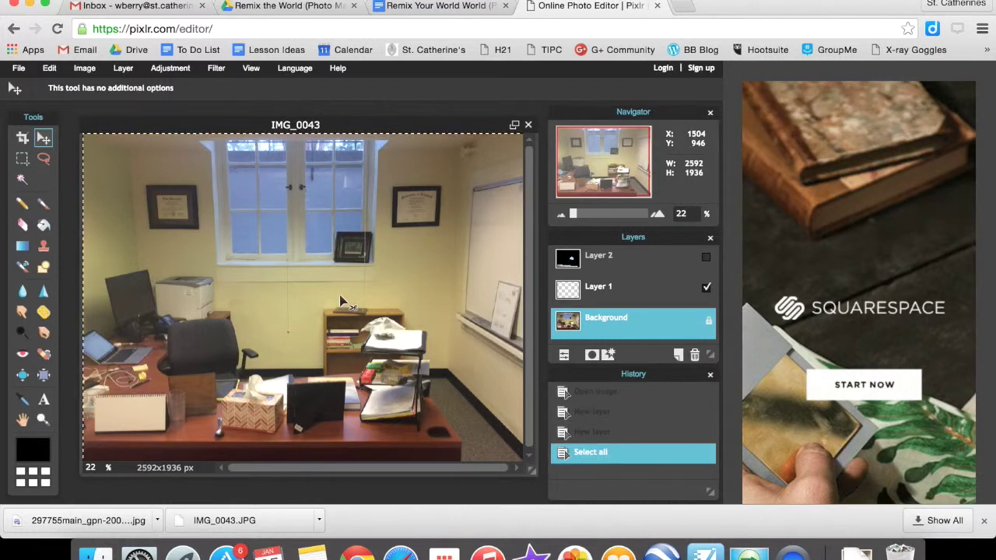
key("super+c")
left_click(612, 286)
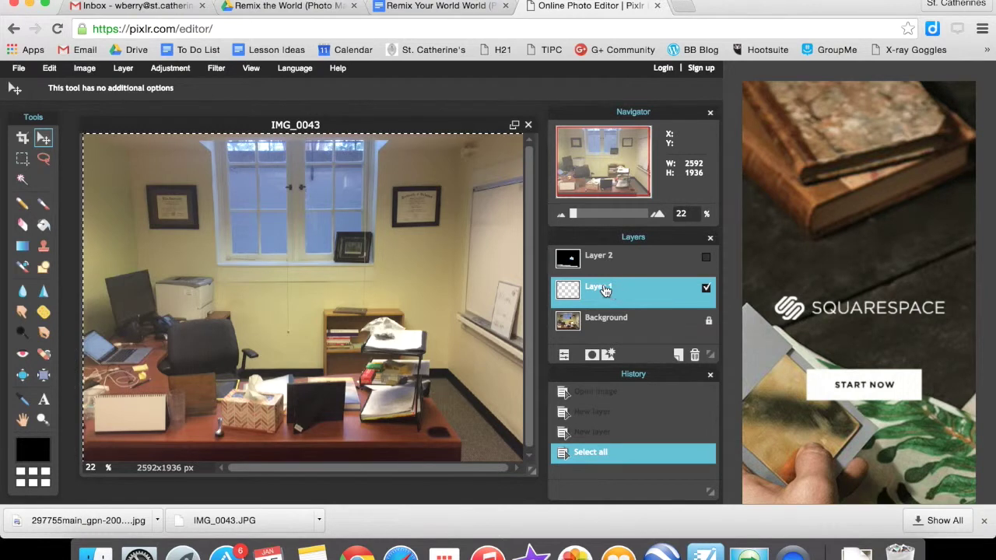
key("super+v")
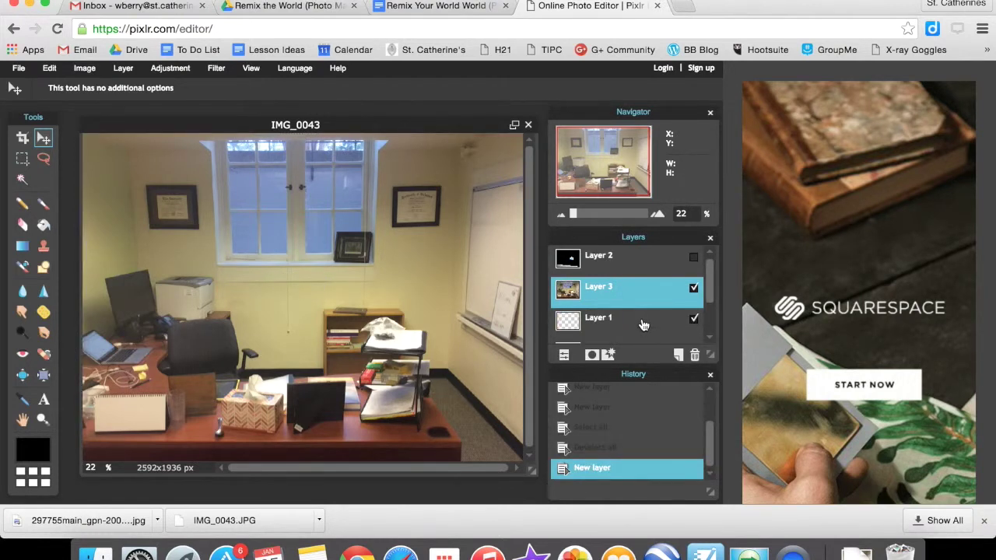
Delete the empty Layer 1 and make Layer 2 with the moon image visible again
scroll(638, 322, "down", 1)
left_click_drag(631, 313, 695, 355)
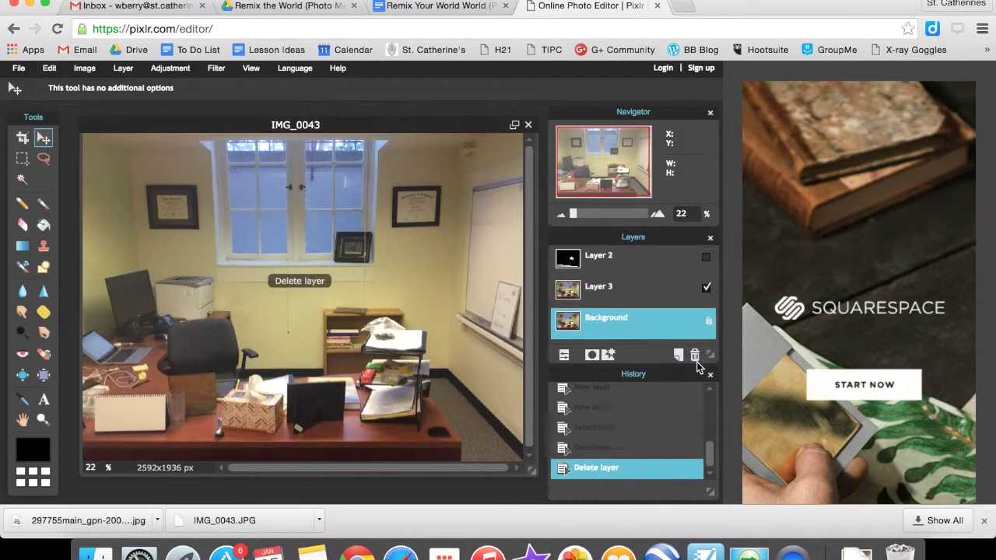
left_click(713, 262)
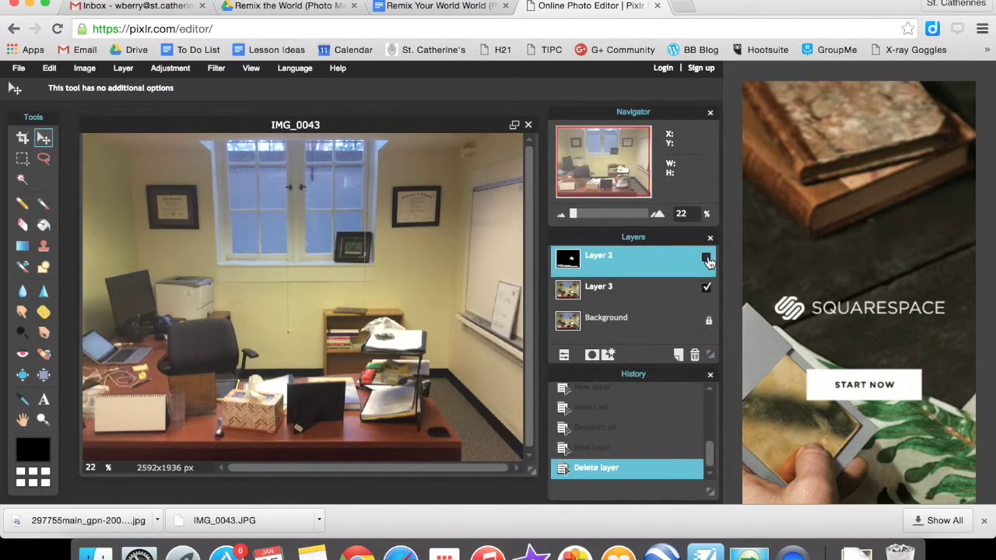
left_click(707, 259)
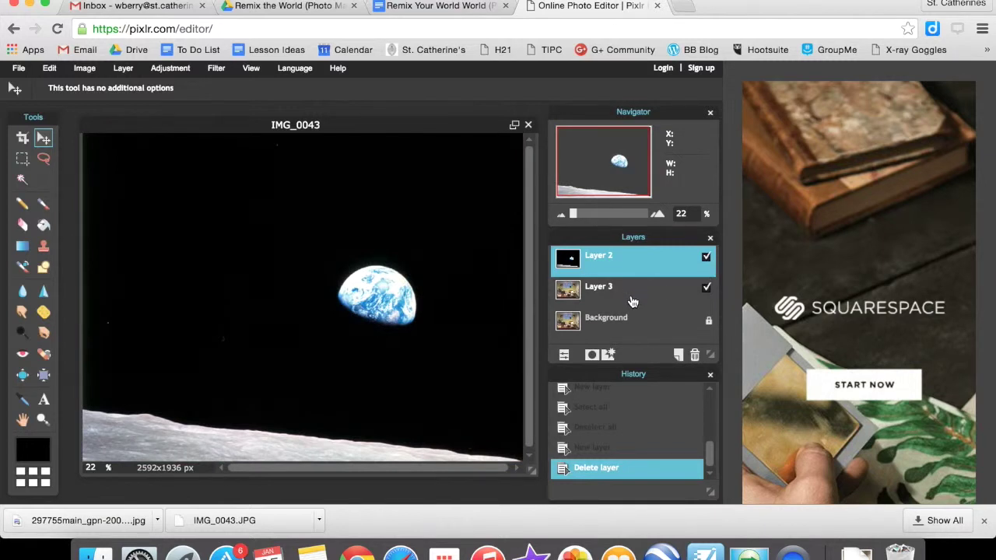
Swap the stacking order of Layer 3 and Layer 2 back and forth, ending with Layer 2 on top
left_click_drag(610, 289, 611, 259)
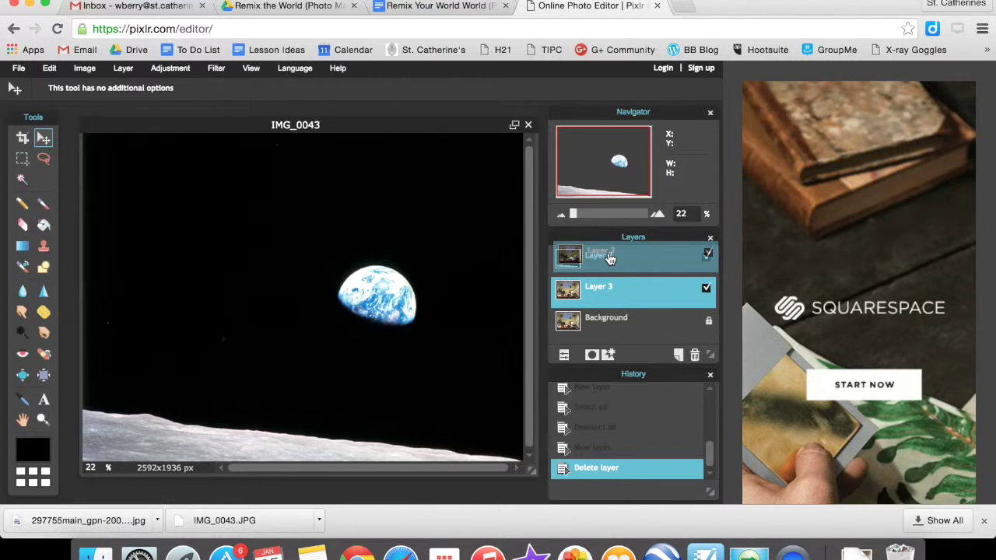
mouse_move(611, 259)
left_mouse_down()
mouse_move(611, 292)
mouse_move(606, 255)
left_mouse_up()
left_click_drag(611, 292, 611, 261)
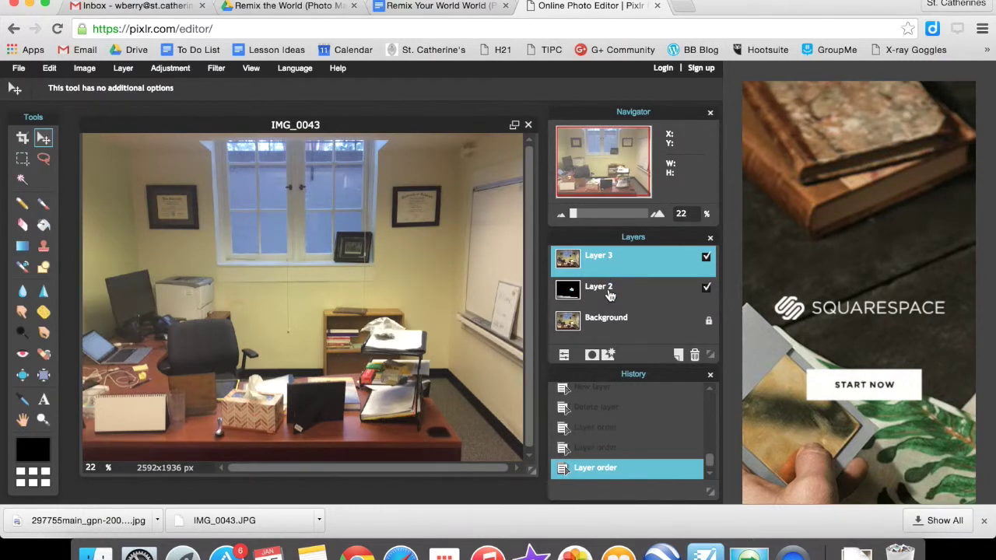
left_click_drag(610, 293, 611, 263)
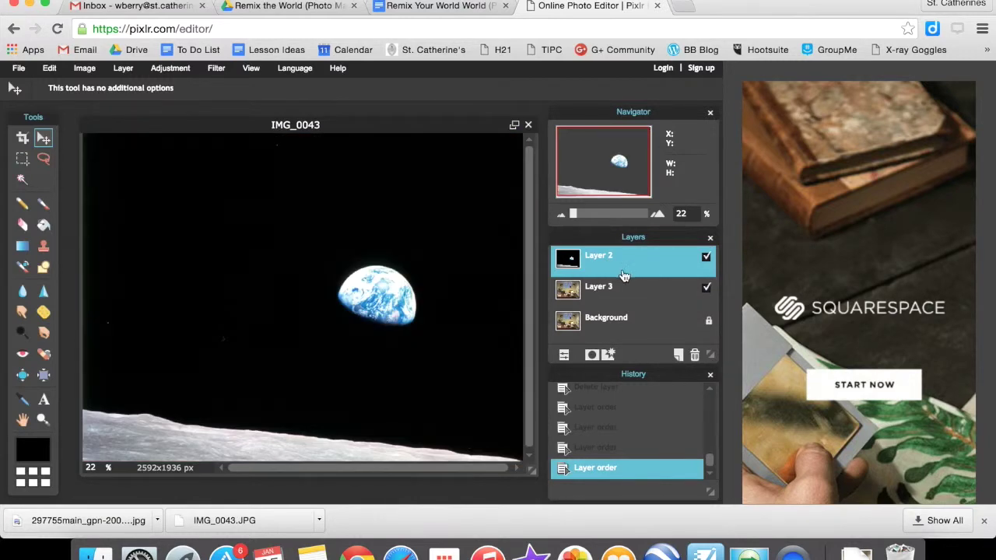
Hide Layer 2 and move the office photo on Layer 3 above it in the stacking order
left_click(603, 296)
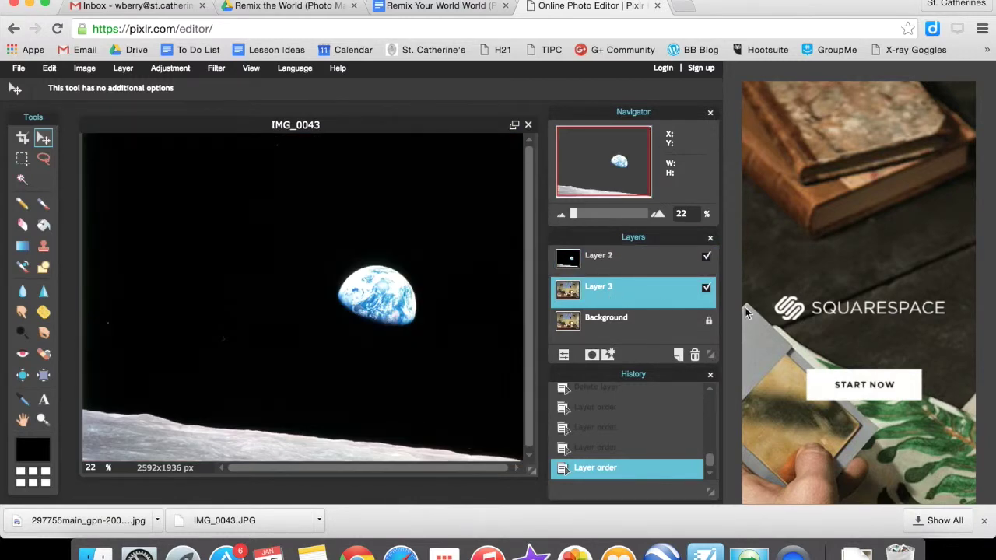
left_click(706, 258)
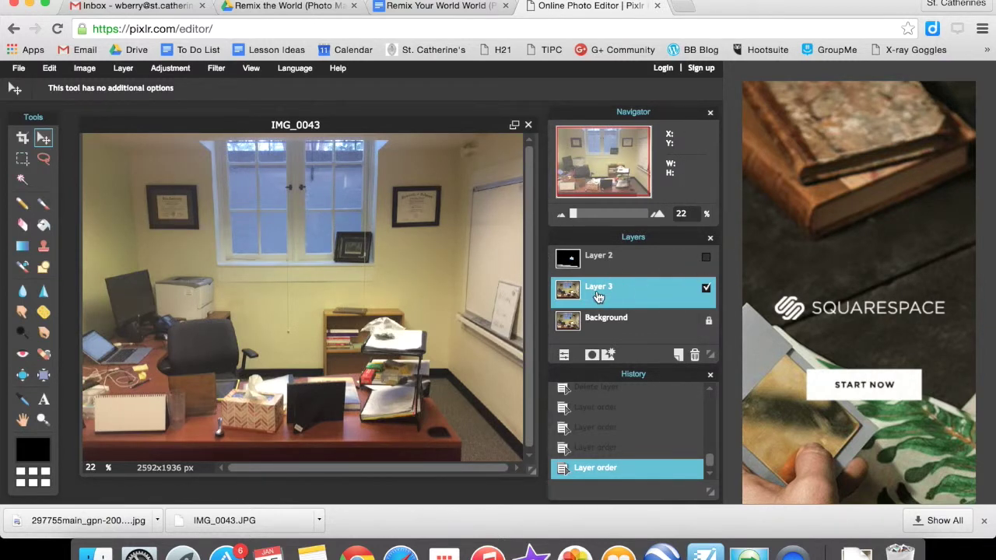
left_click_drag(597, 297, 599, 257)
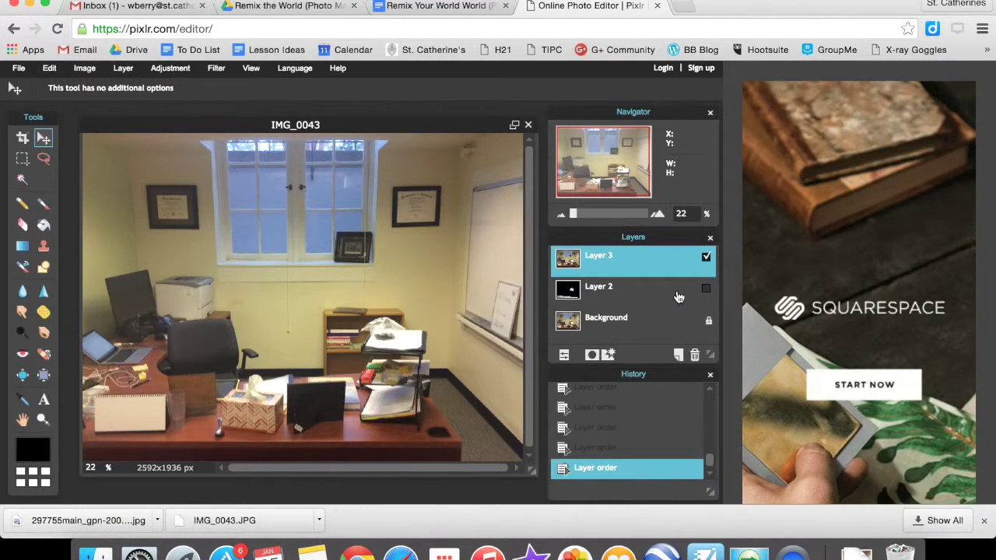
With Layer 2 shown and Layer 3 hidden, shrink the moon image using Free transform and position it over the window area
left_click(635, 295)
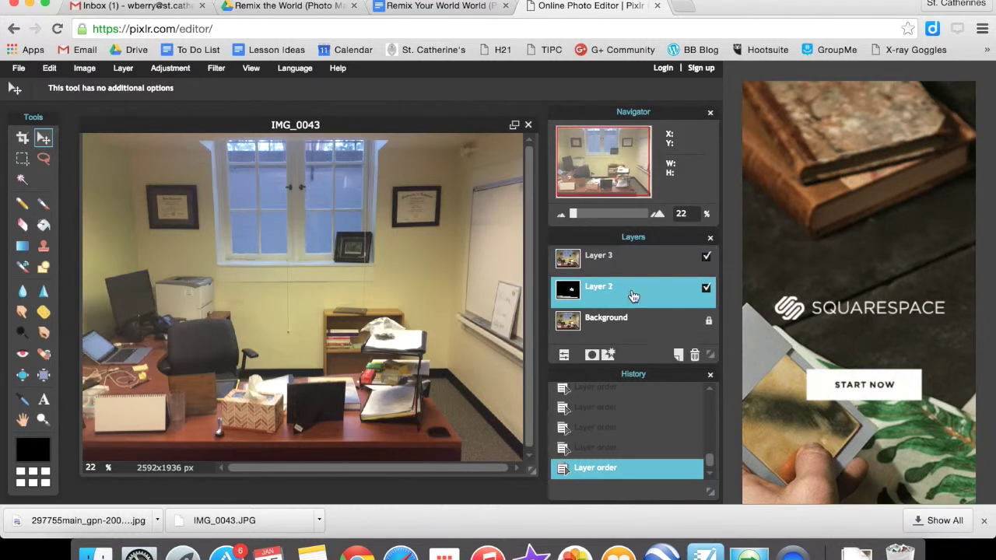
left_click(706, 258)
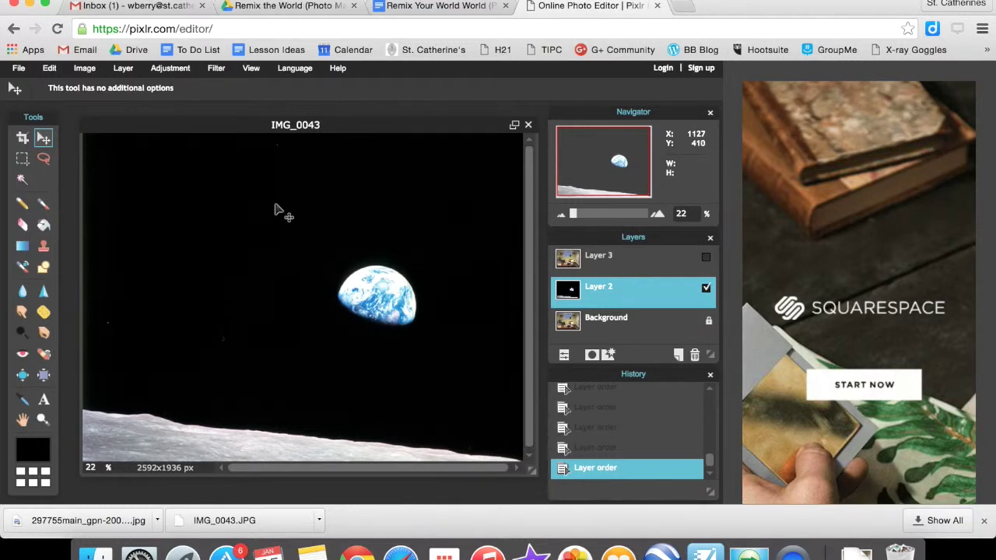
left_click(61, 71)
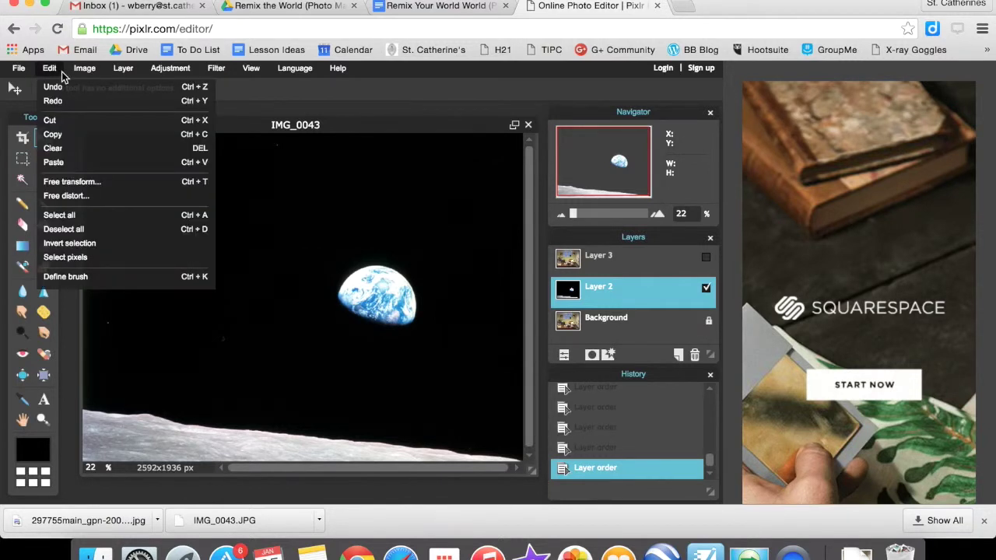
left_click(72, 186)
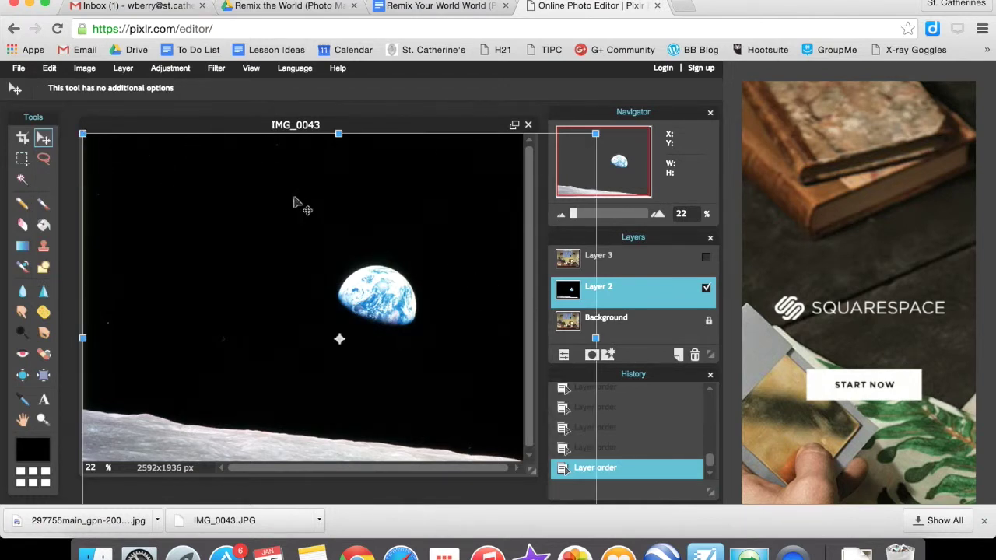
left_click_drag(82, 134, 200, 215)
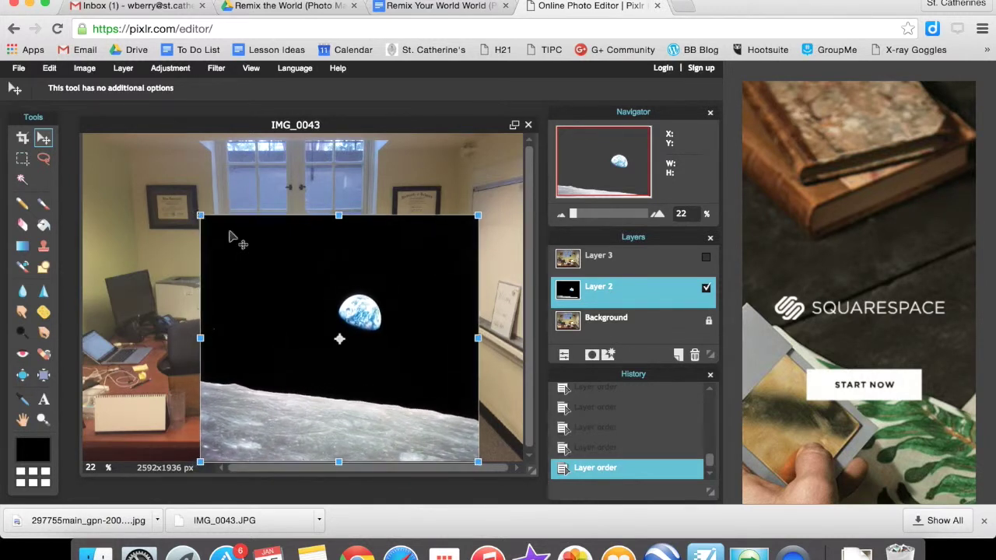
left_click_drag(309, 283, 273, 154)
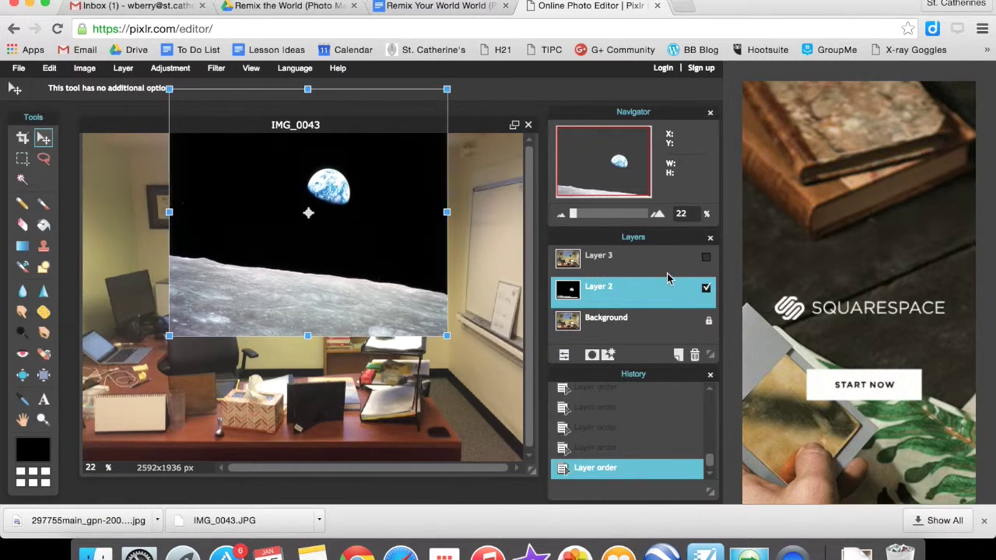
left_click(714, 263)
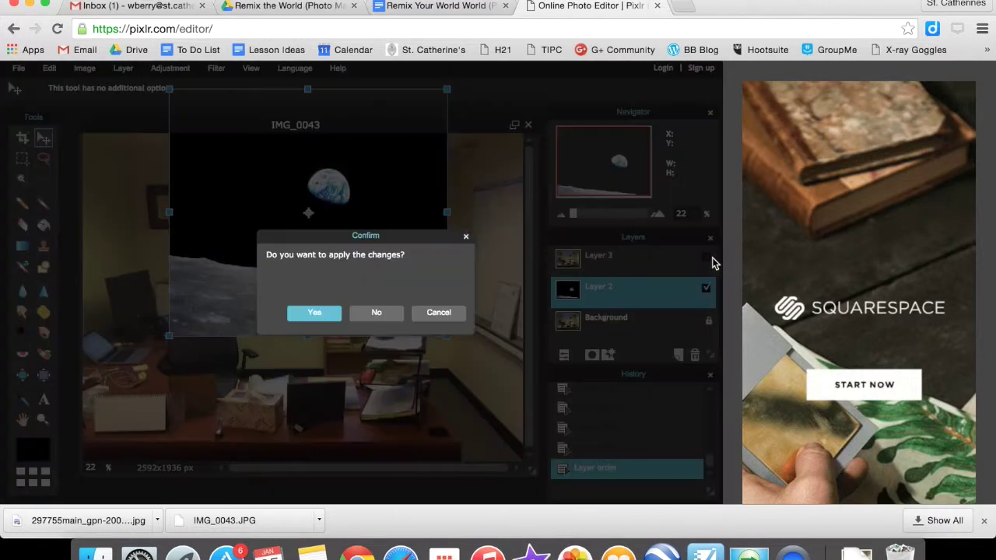
left_click(314, 313)
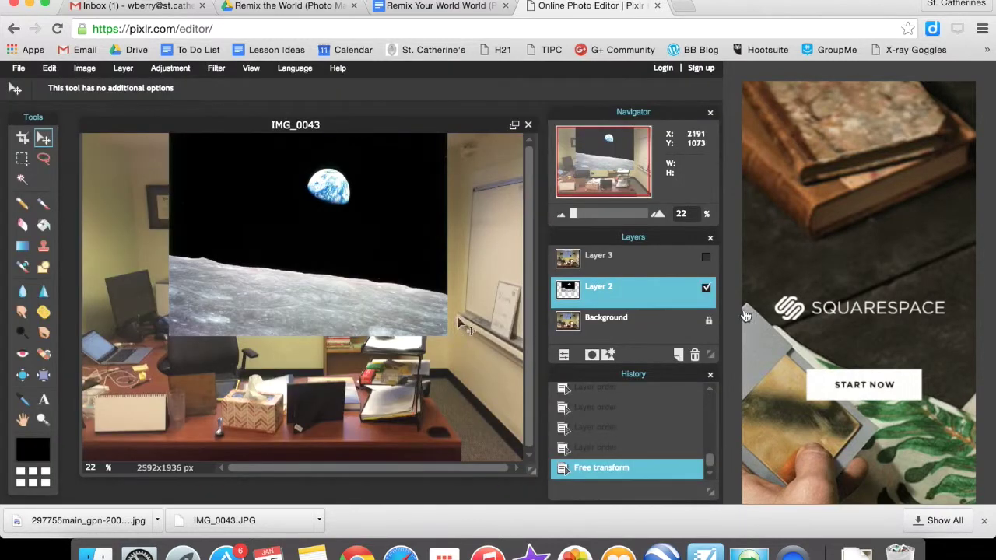
Make Layer 3 visible again and keep it above Layer 2 after swapping their order to check the moon image
left_click(707, 258)
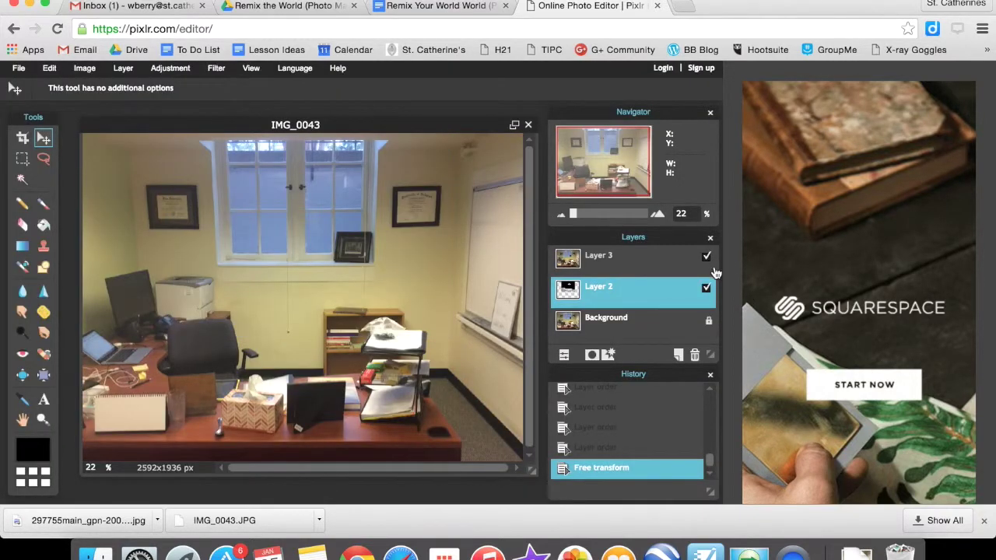
left_click_drag(644, 293, 652, 260)
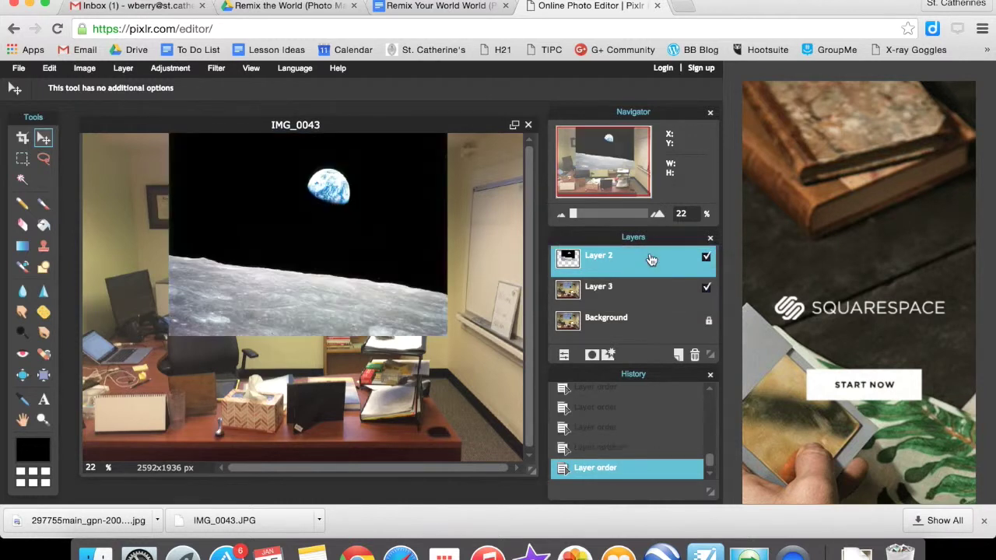
left_click(619, 296)
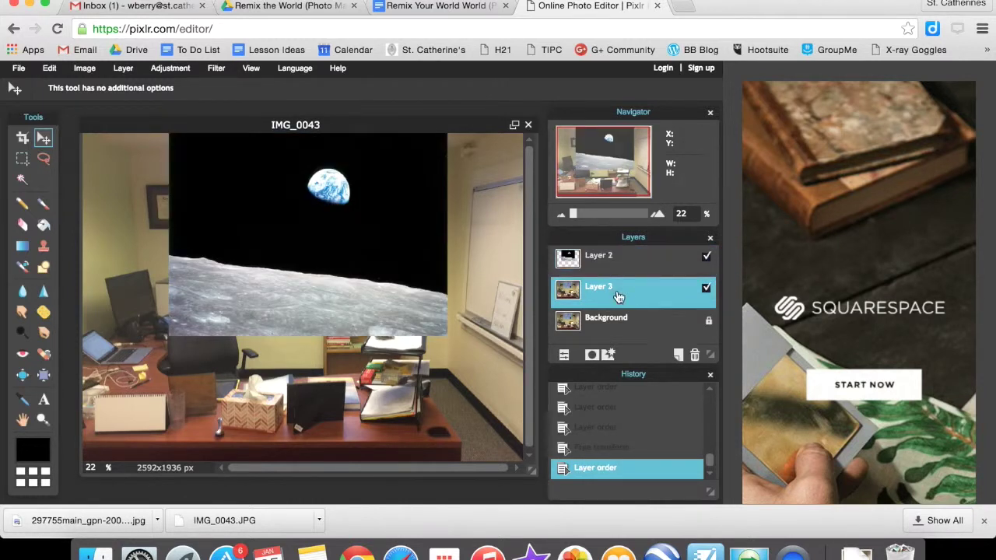
left_click_drag(599, 293, 603, 259)
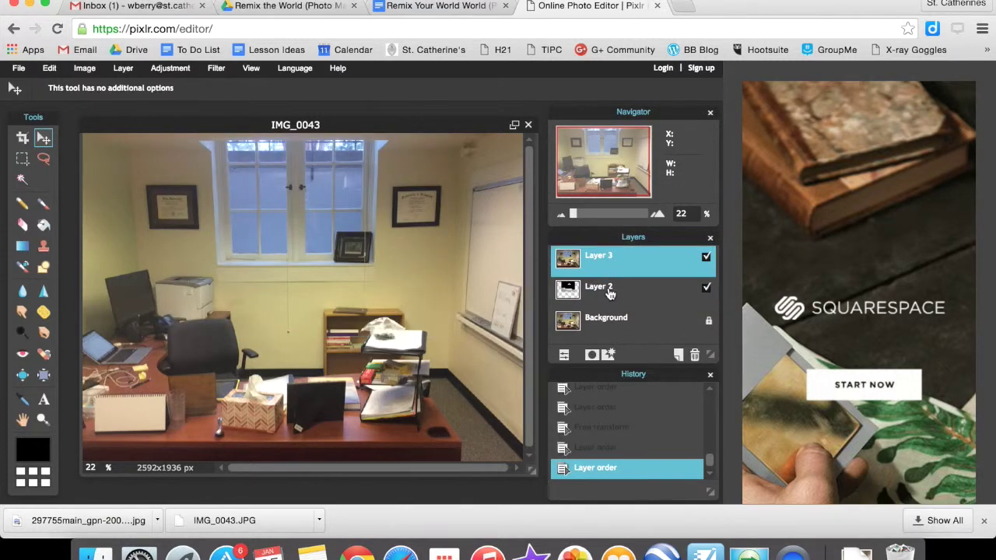
left_click_drag(620, 290, 608, 266)
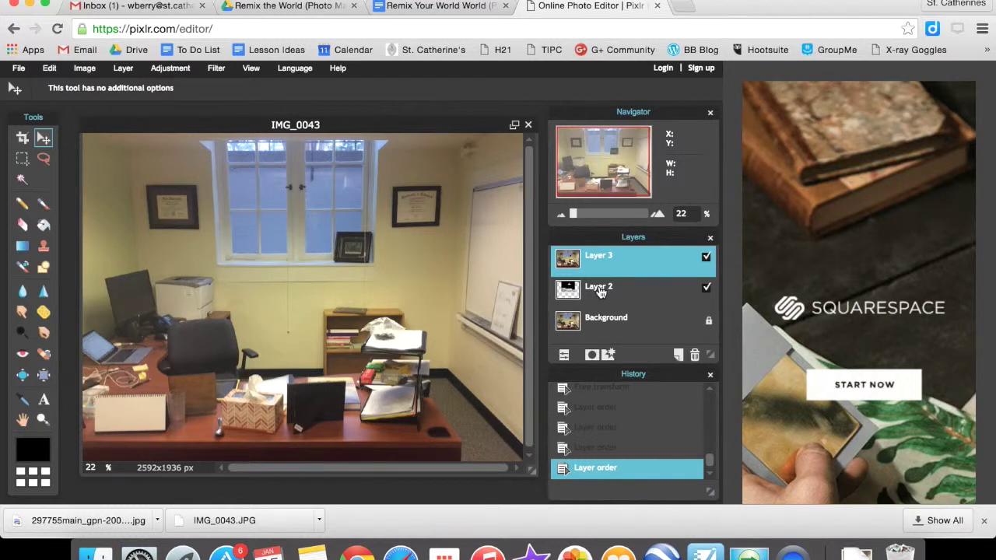
Clear rectangular marquee areas from four window panes on Layer 3, three in the middle row and one in the left window's lower row
left_click(23, 160)
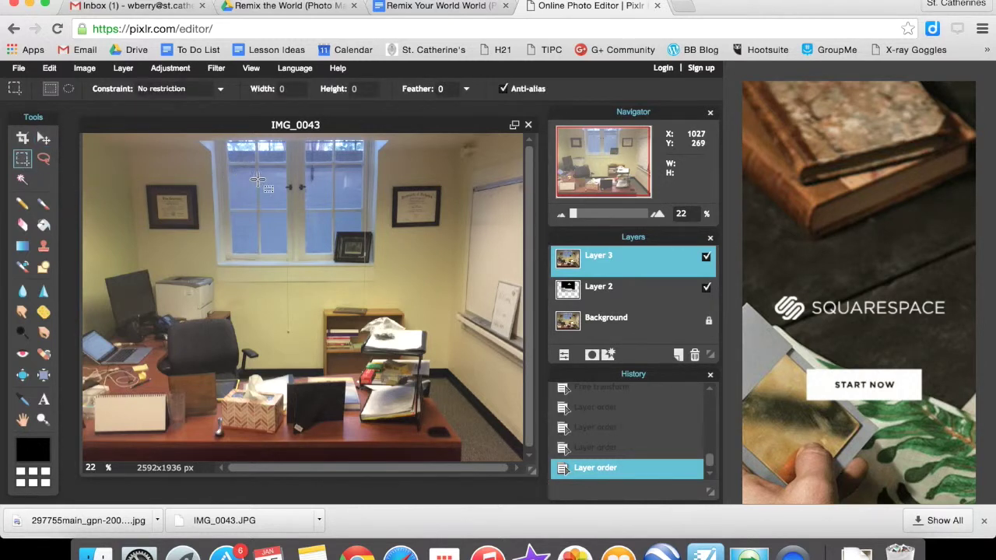
left_click_drag(235, 170, 258, 200)
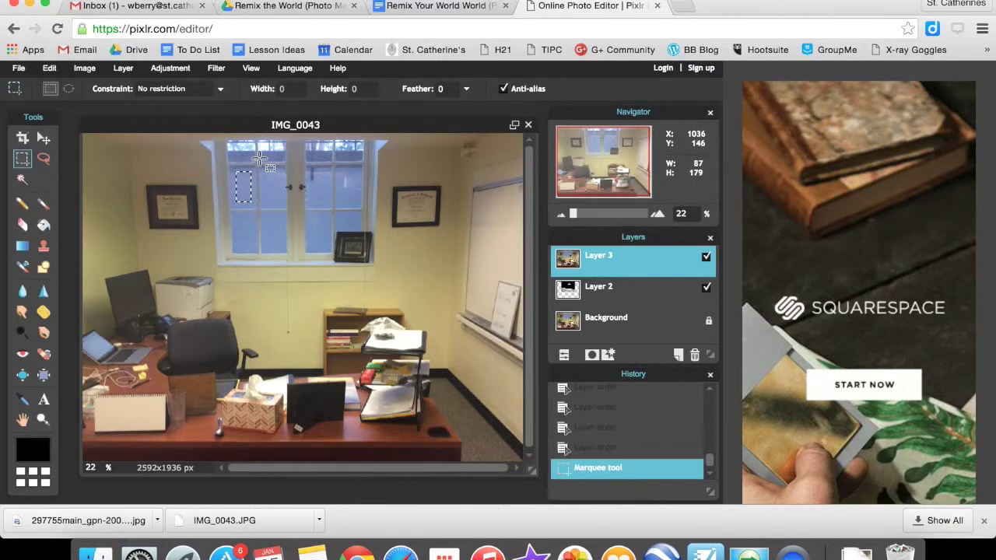
key("Delete")
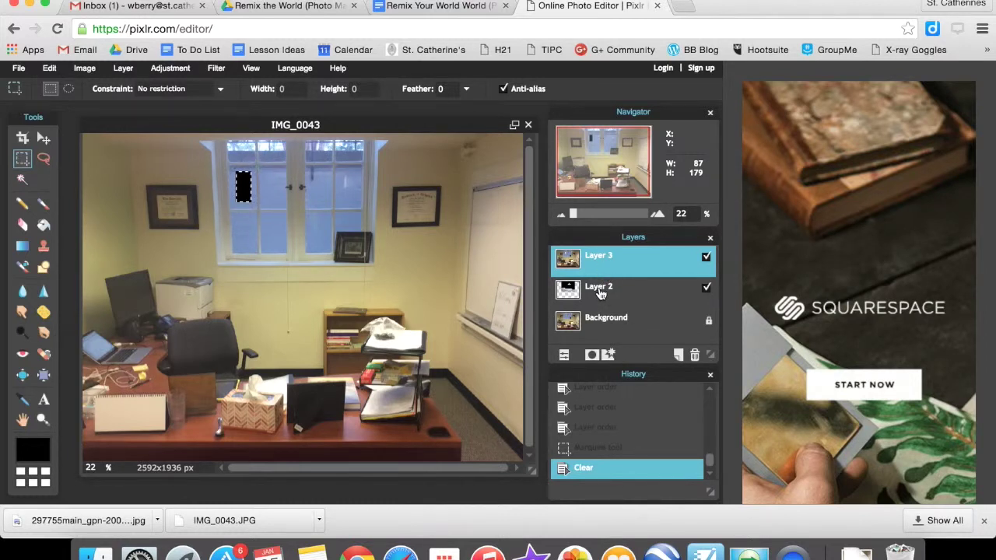
left_click_drag(311, 171, 330, 204)
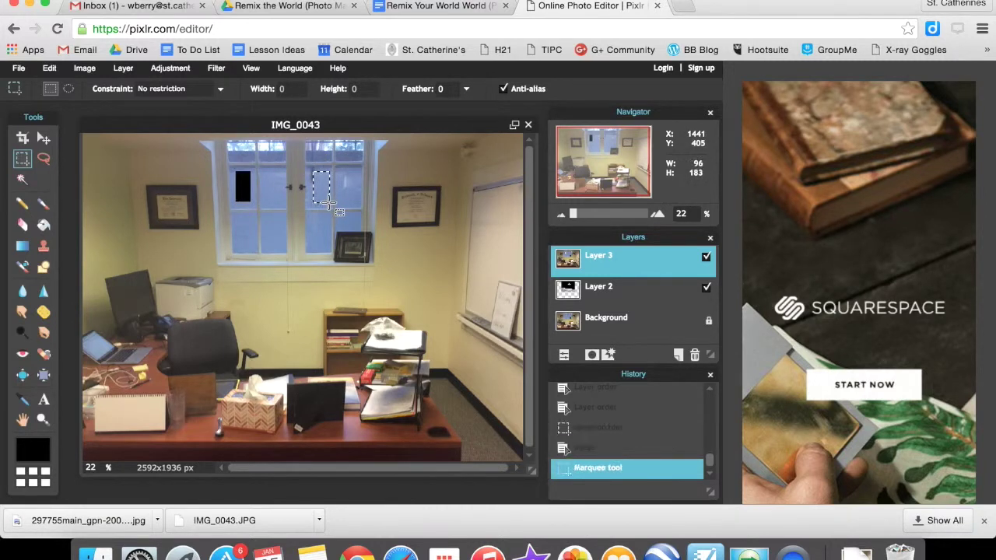
key("Delete")
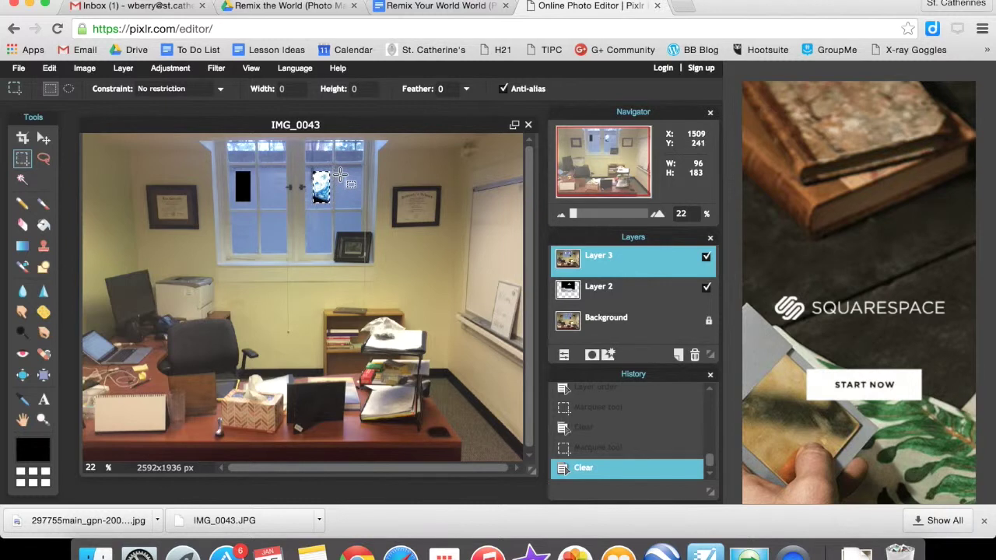
left_click_drag(341, 183, 356, 204)
key("Delete")
left_click_drag(264, 222, 279, 237)
key("Delete")
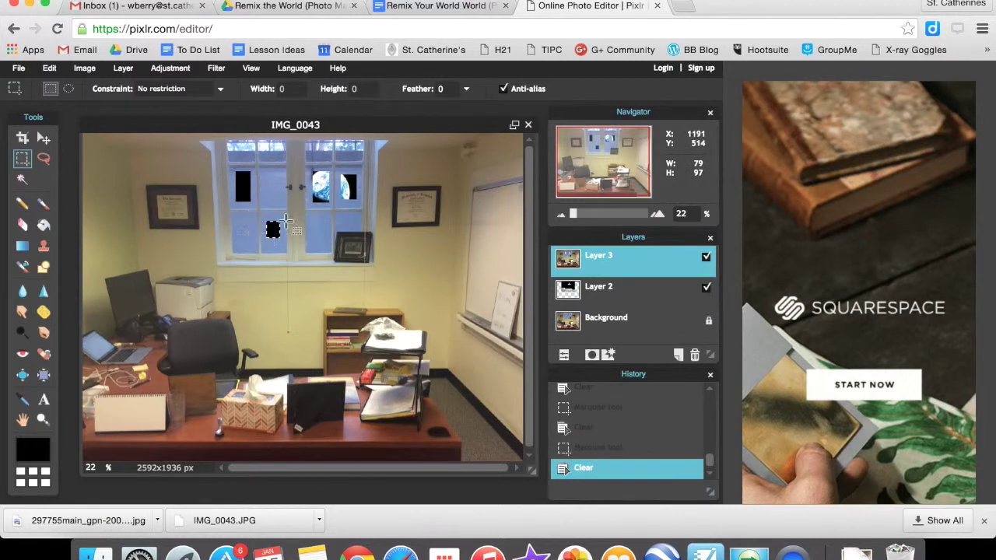
Move the moon image on Layer 2 slightly to the right behind the cut-out window panes
left_click(603, 292)
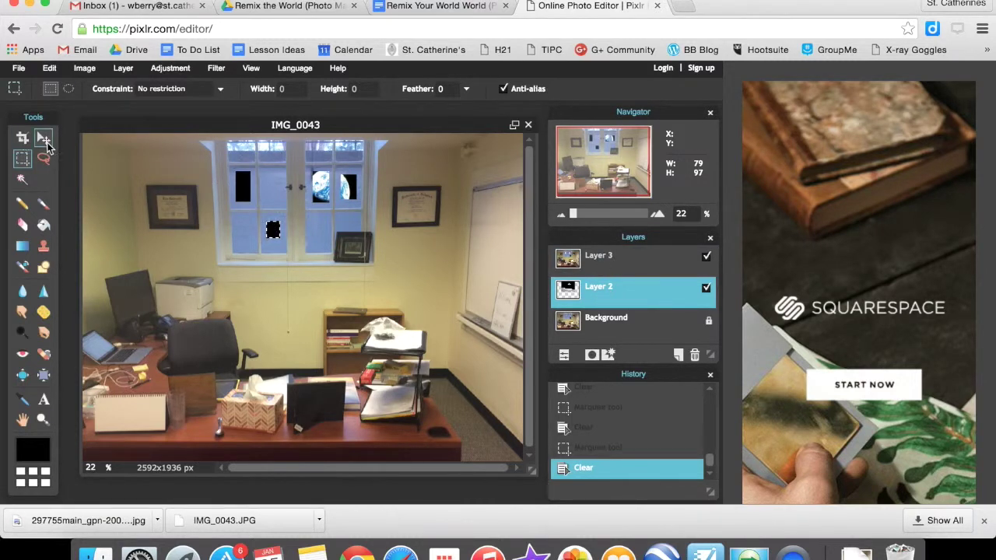
left_click(43, 140)
mouse_move(320, 188)
left_mouse_down()
mouse_move(334, 180)
mouse_move(327, 160)
mouse_move(337, 126)
mouse_move(326, 188)
left_mouse_up()
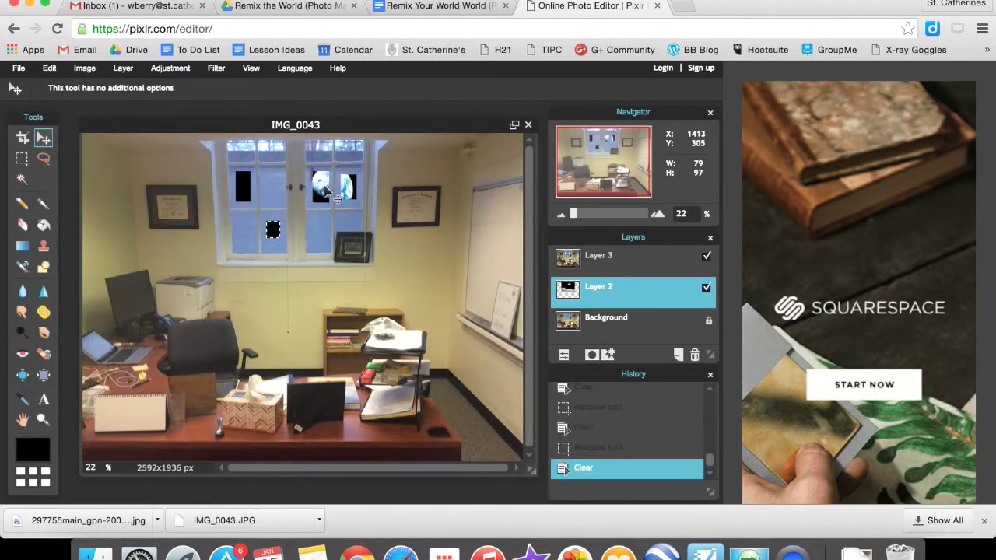
Select a 115 by 92 px rectangle in the right window's top-left pane with the Marquee tool
left_click(21, 159)
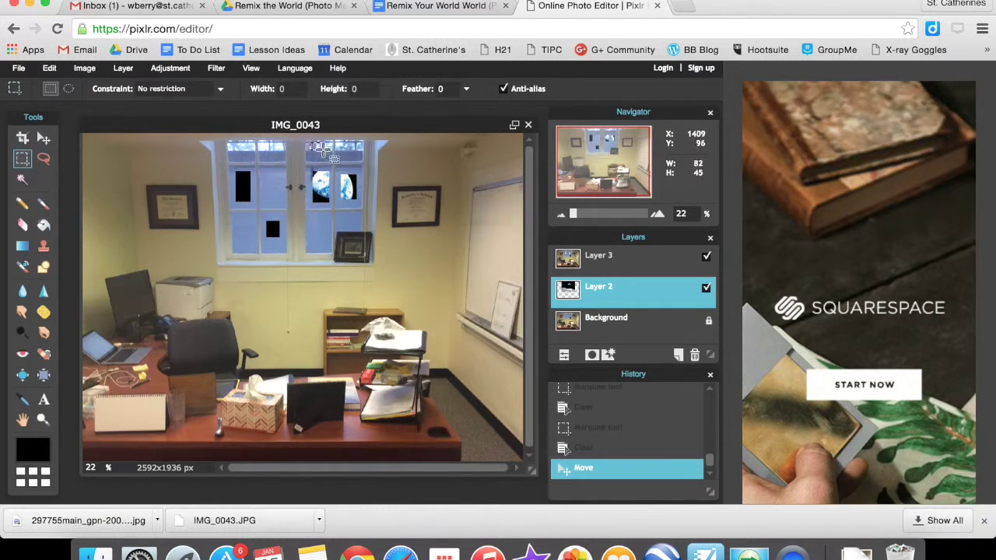
left_click_drag(331, 158, 331, 158)
key("Delete")
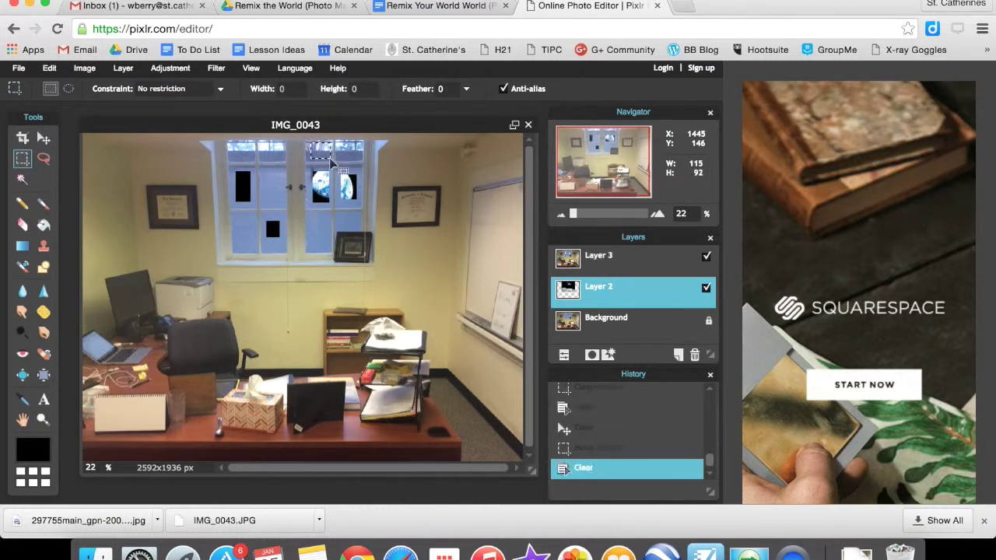
key("Delete")
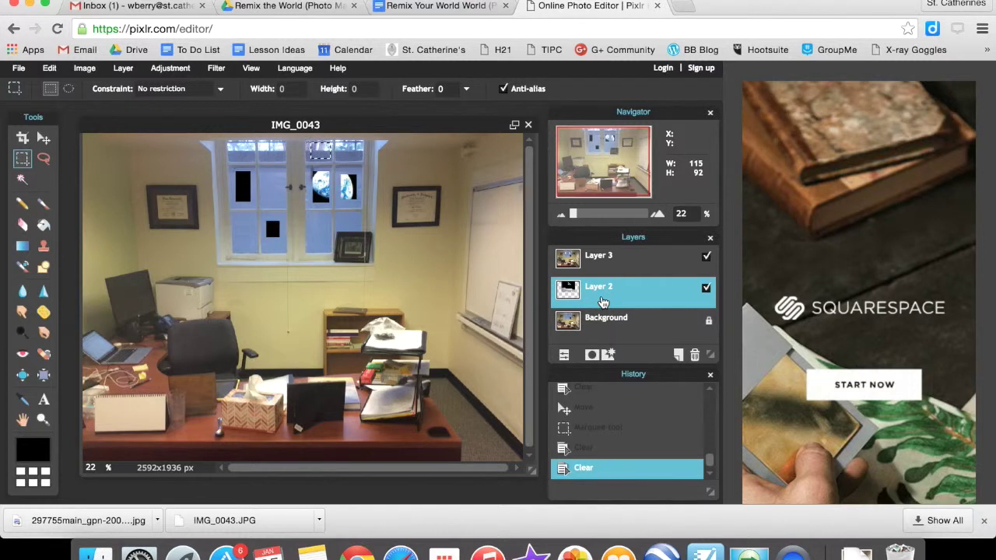
key("ctrl+z")
key("ctrl+z")
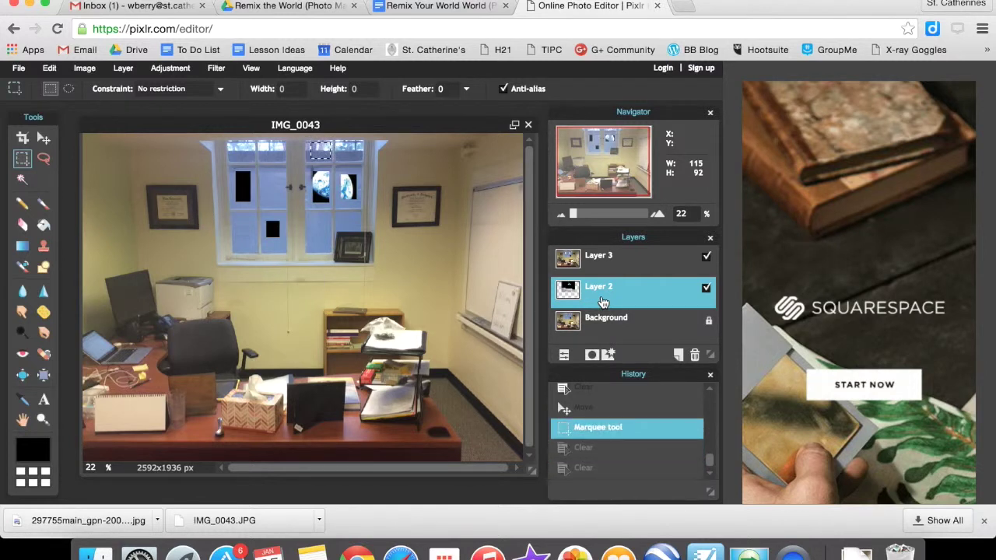
On Layer 3, clear the selected area, rectangles in the other three top-row panes, and one in the left window's middle-right pane
left_click(604, 264)
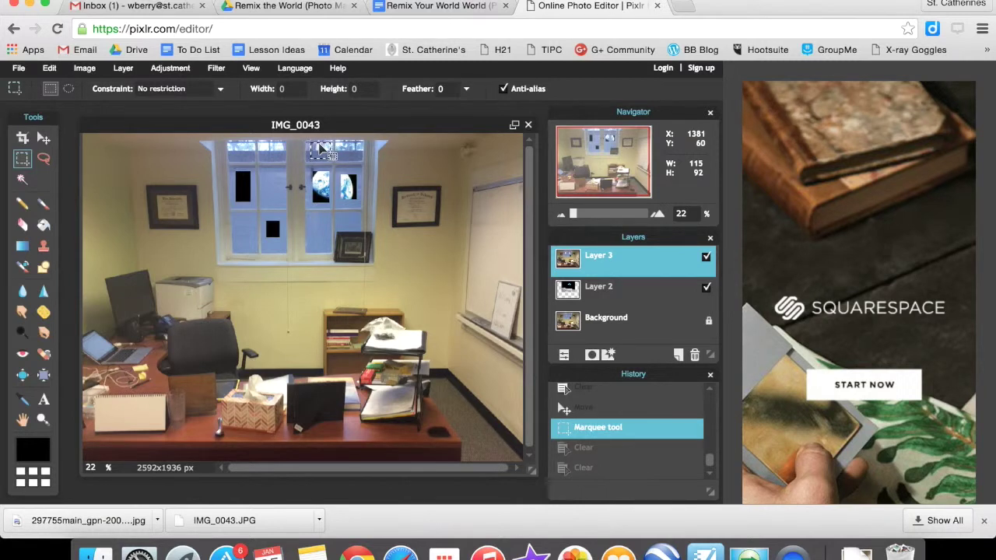
key("Delete")
left_click_drag(340, 145, 363, 158)
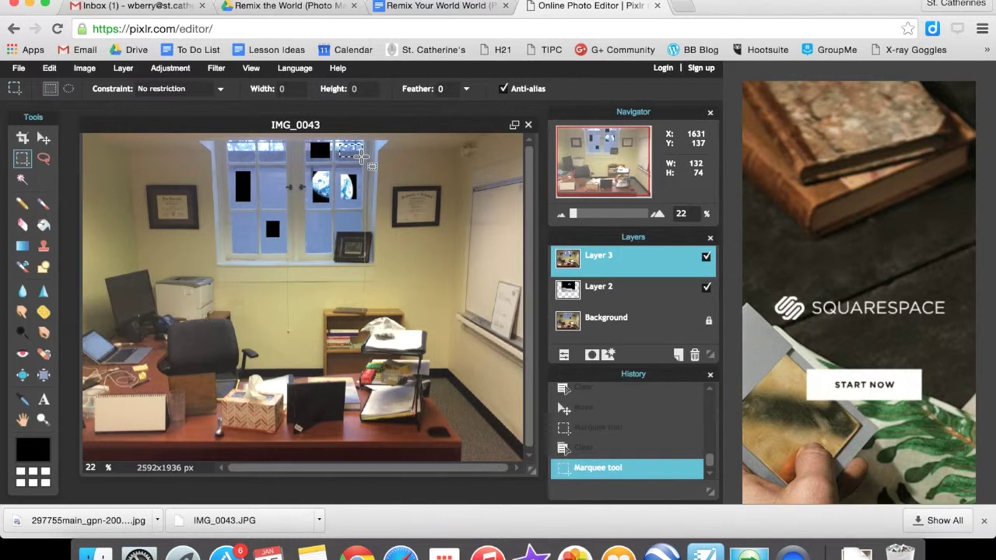
key("Delete")
left_click_drag(232, 145, 277, 156)
key("Delete")
key("Delete")
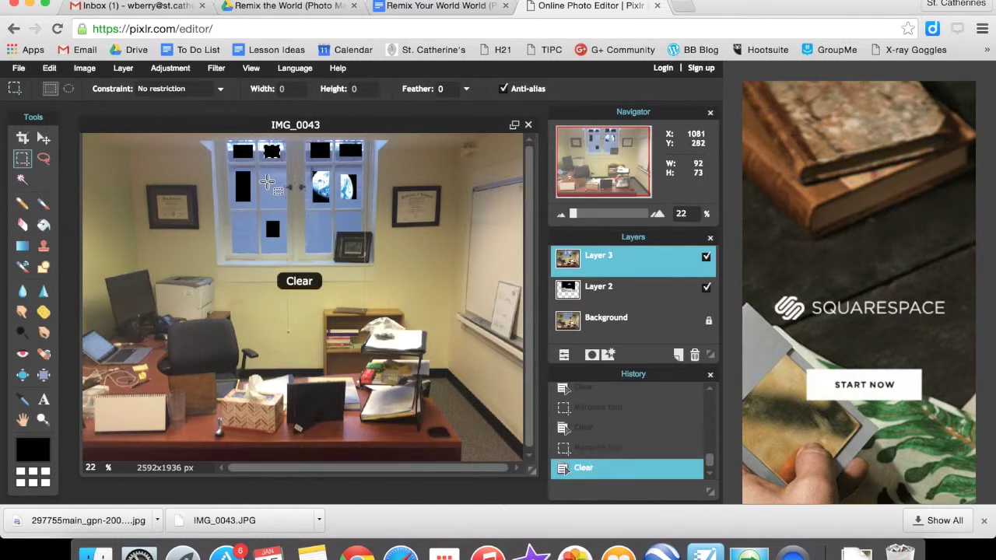
left_click_drag(263, 169, 284, 204)
key("Delete")
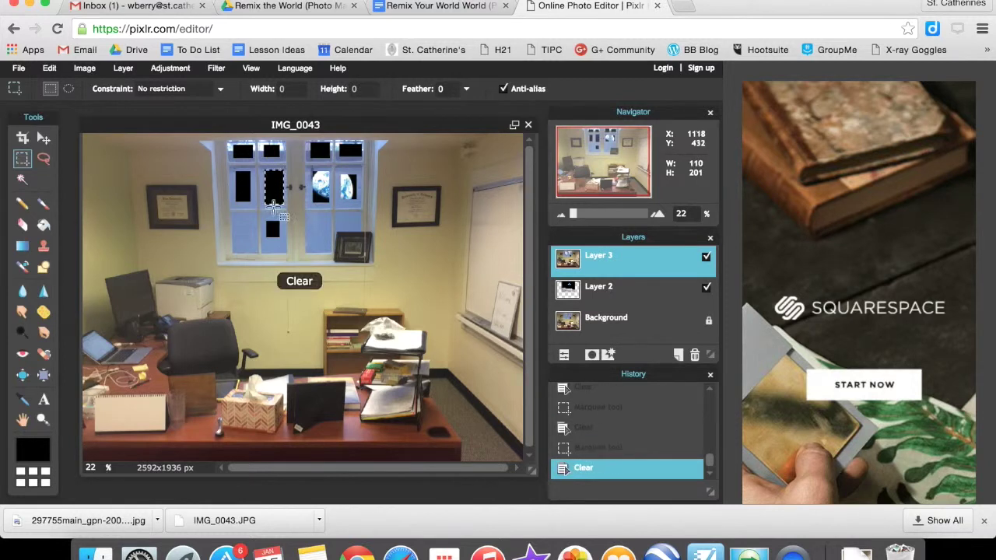
On Layer 3, clear rectangular areas from the left window's bottom-left pane and both bottom panes of the right window
left_click(234, 216)
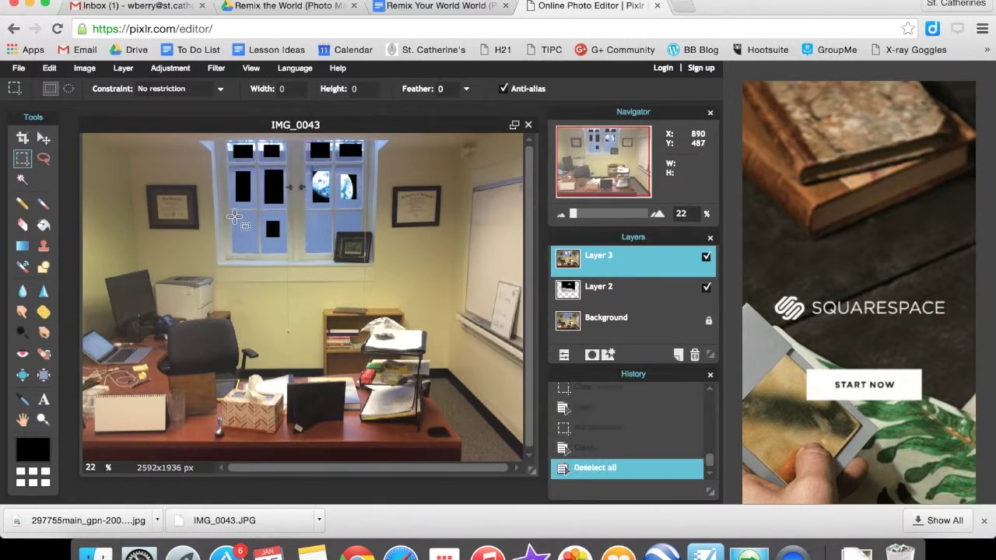
left_click_drag(235, 215, 257, 247)
key("Delete")
left_click_drag(312, 217, 328, 247)
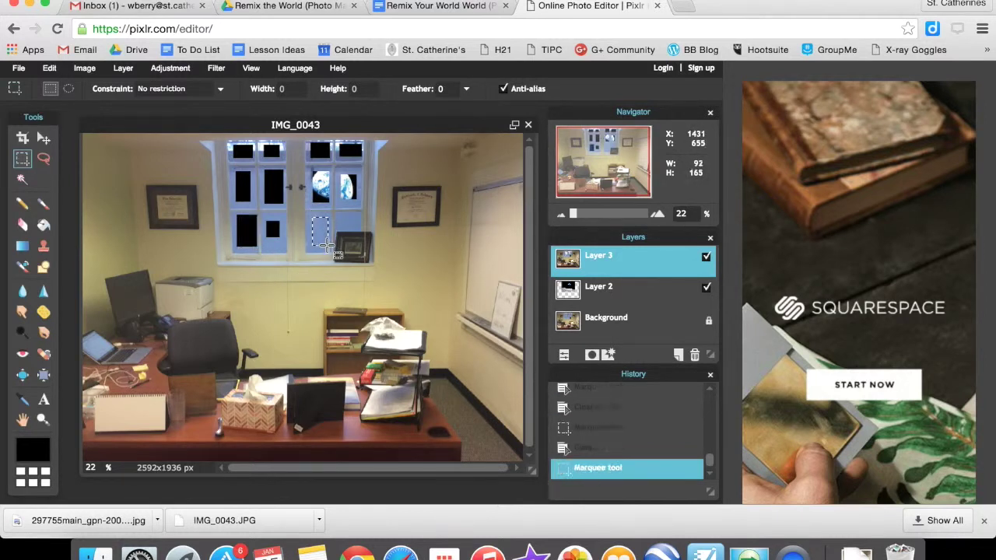
key("Delete")
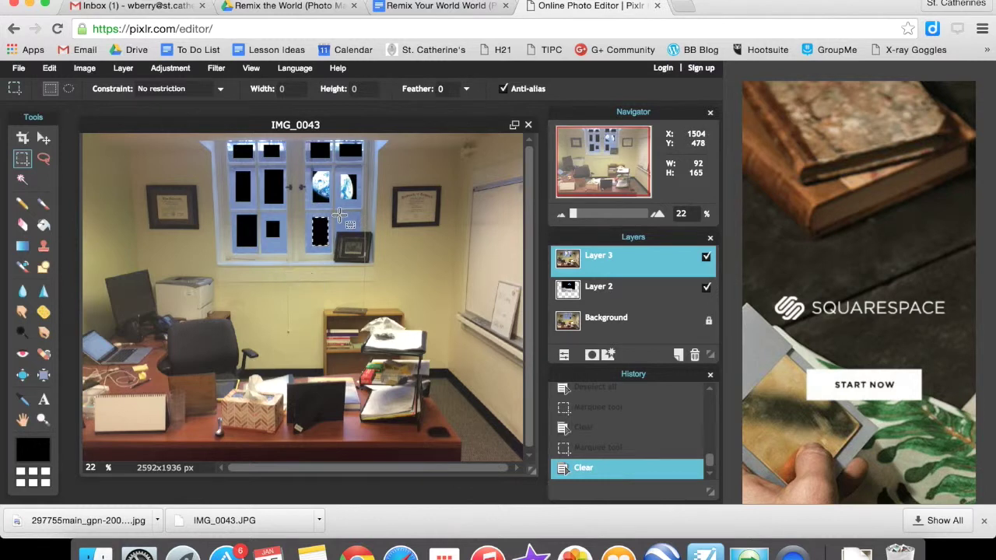
left_click_drag(346, 218, 354, 225)
key("Delete")
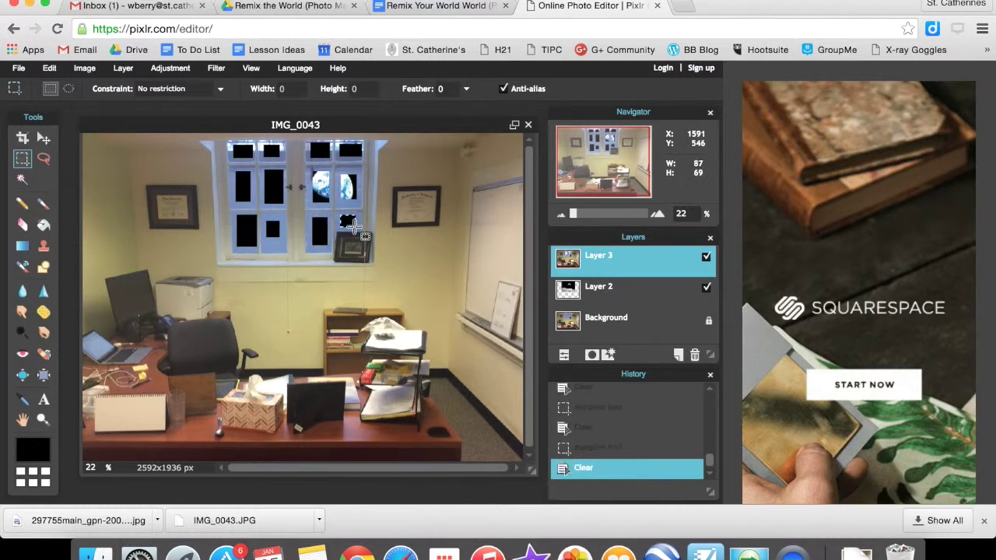
Move the moon image on Layer 2 upward so the Earth sits behind the right window's top panes
left_click(42, 137)
left_click(595, 287)
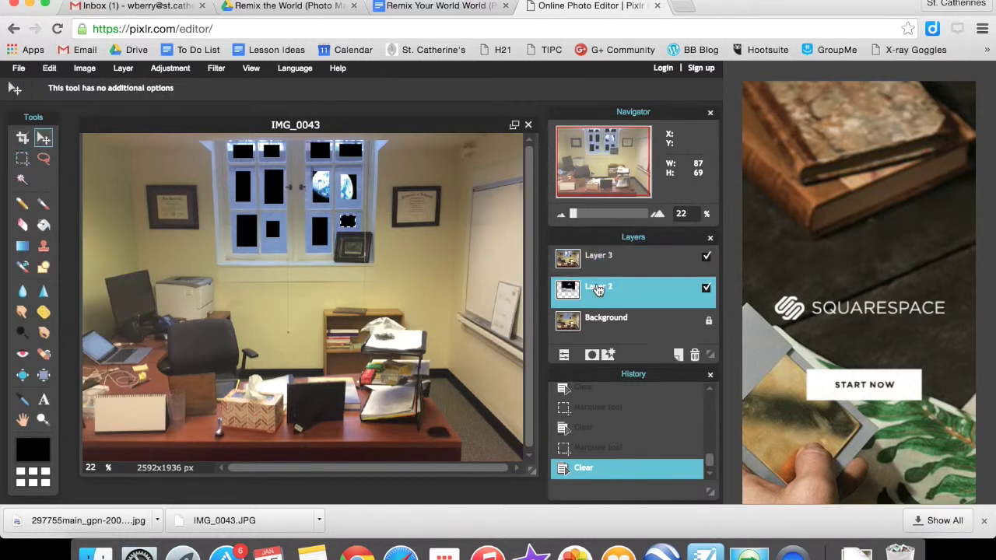
left_click_drag(324, 196, 321, 160)
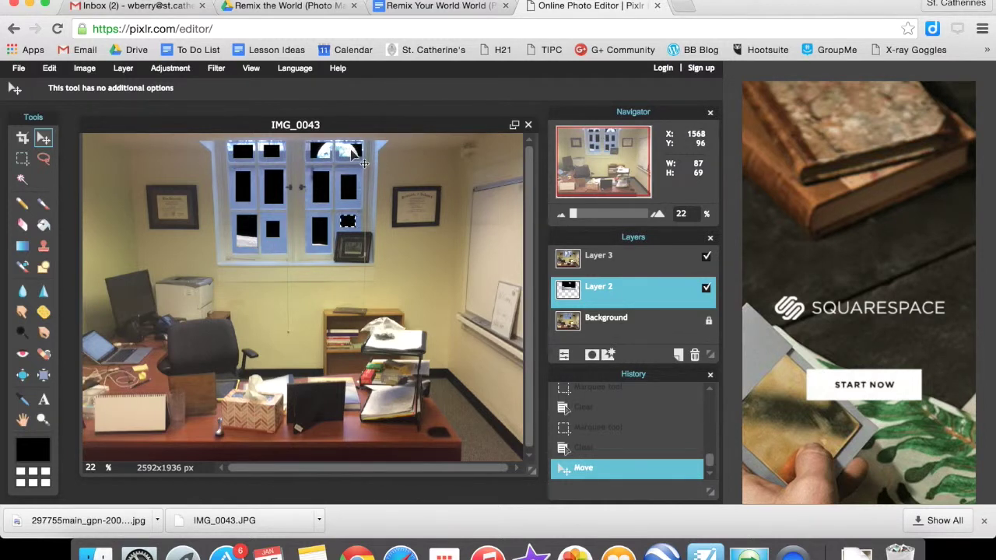
Lasso a 159 by 295 px area around the left window's middle-left pane, try clearing it on Layer 2, and undo the clearing
left_click(49, 162)
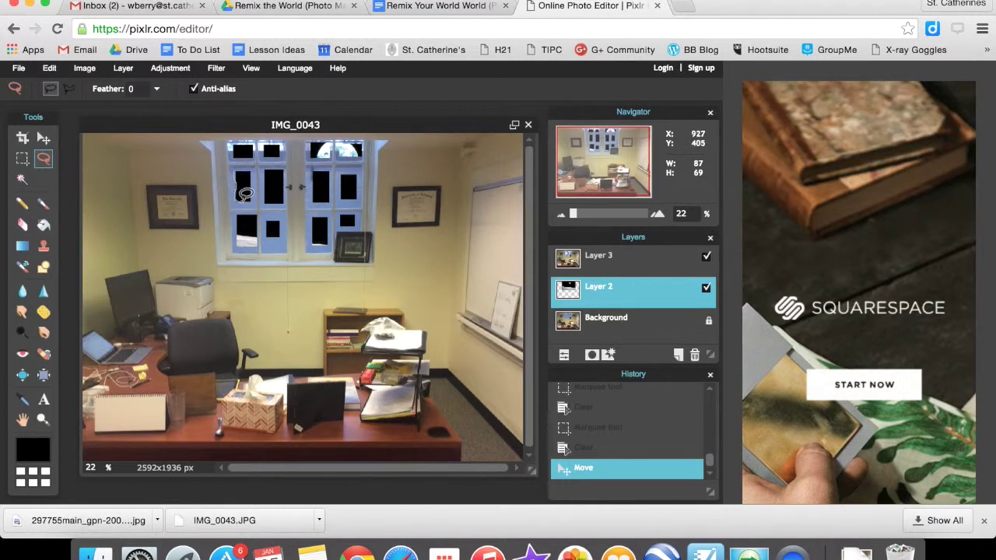
mouse_move(256, 171)
left_mouse_down()
mouse_move(232, 159)
mouse_move(243, 163)
left_mouse_up()
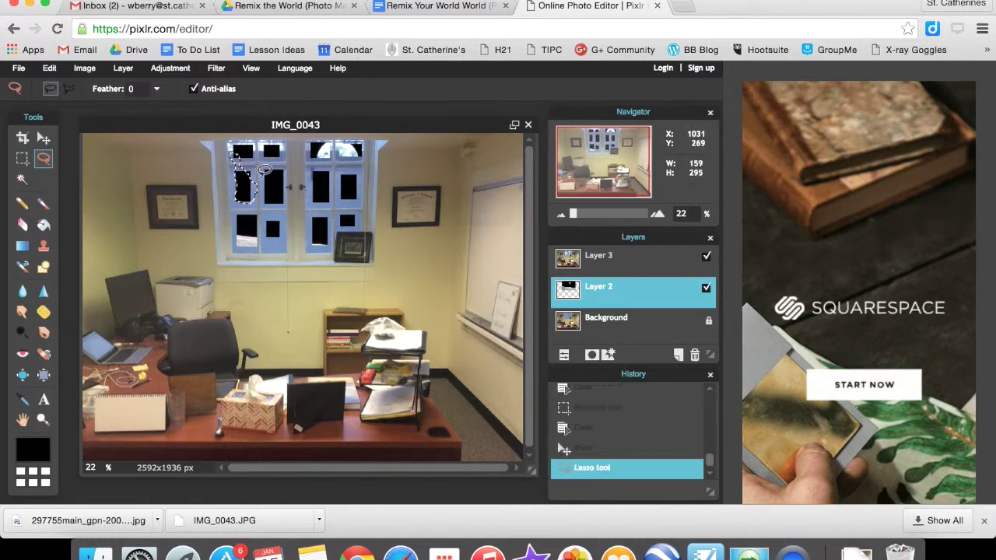
key("Delete")
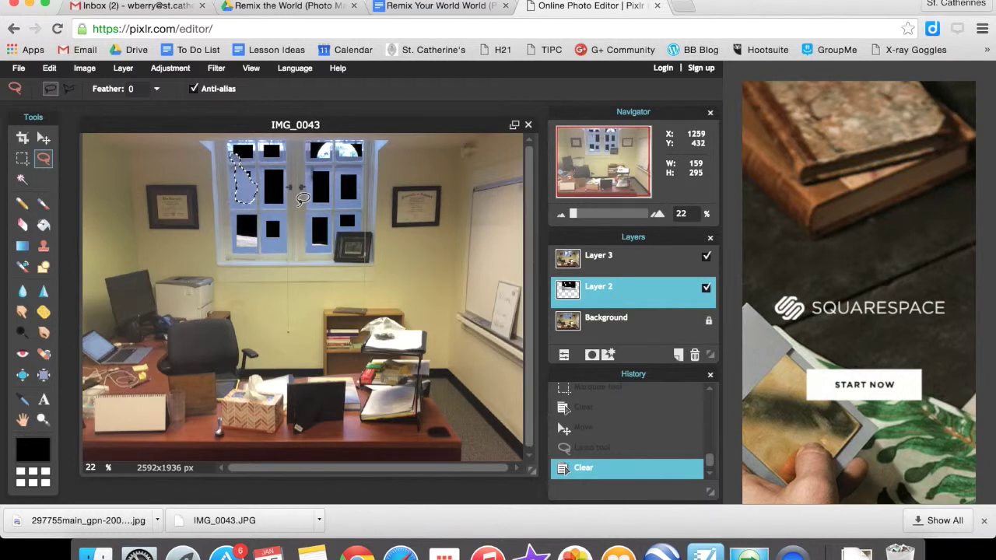
key("ctrl+z")
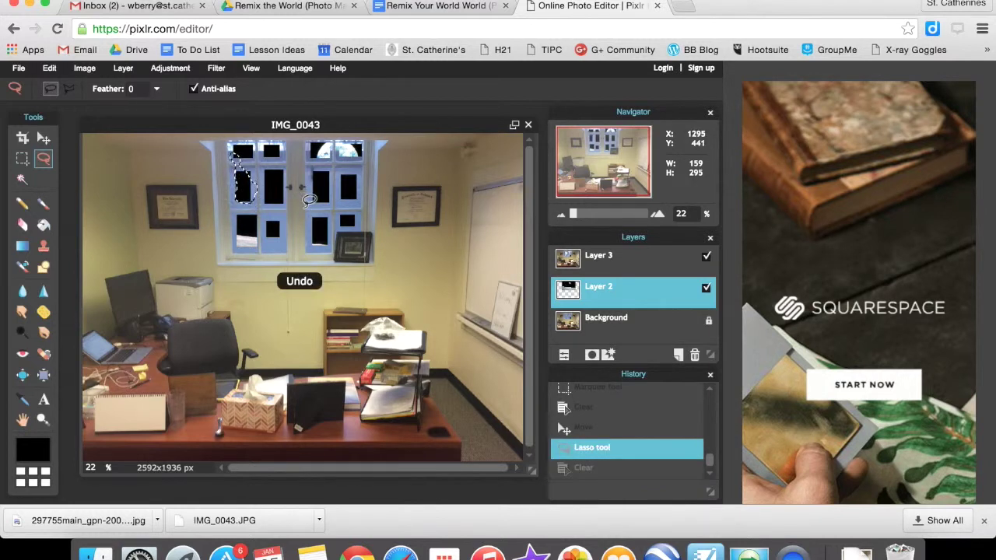
Try clearing the lassoed area on Layer 3 and deselecting it, and undo both operations
left_click(591, 269)
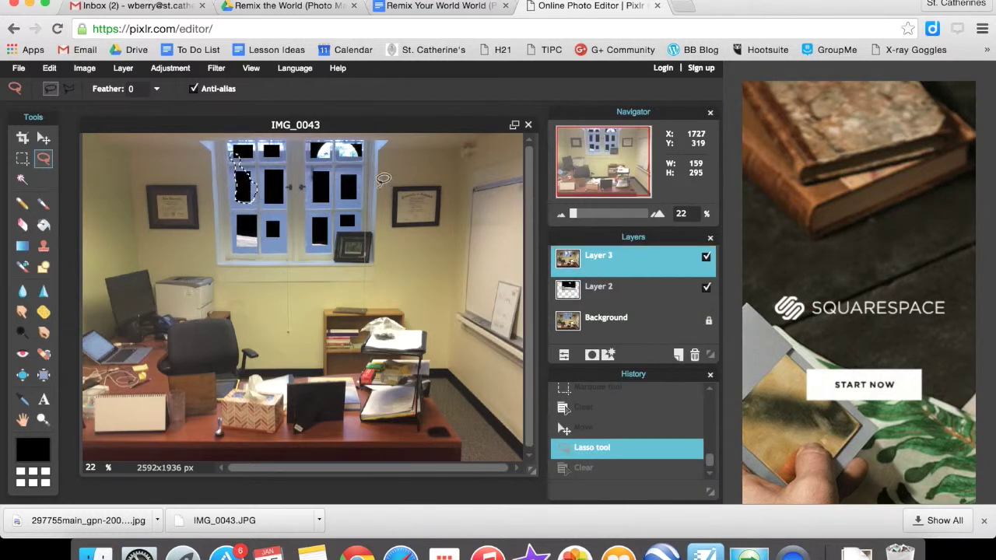
key("Delete")
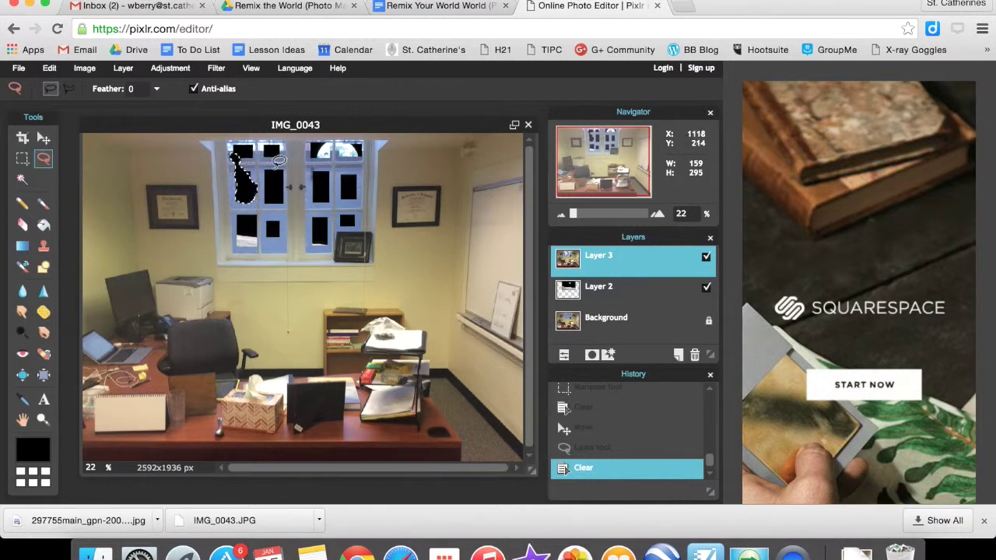
left_click(280, 172)
key("super+z")
key("super+z")
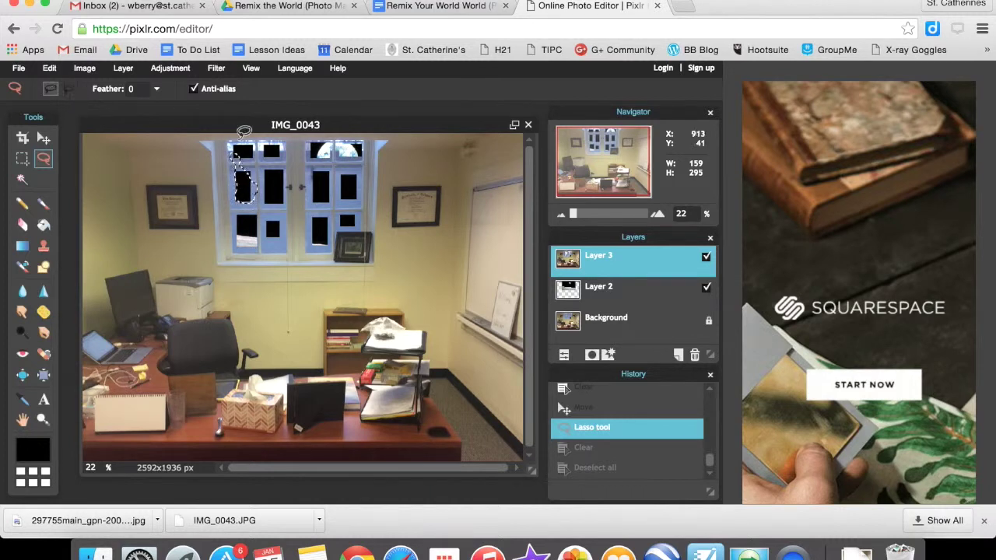
Draw a 613 by 518 px polygonal lasso selection across both windows, clear it on Layer 3, and undo the clearing
left_click(69, 89)
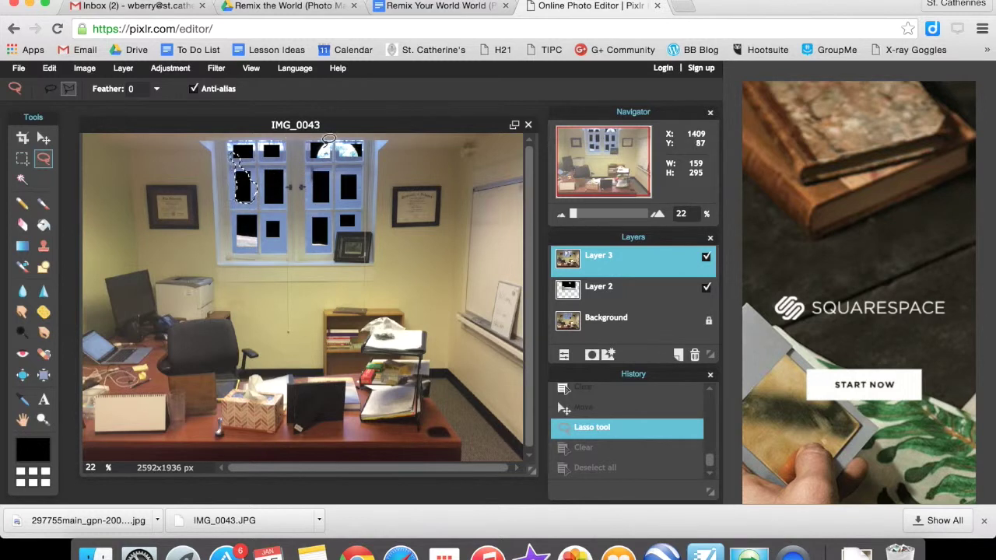
left_click(299, 151)
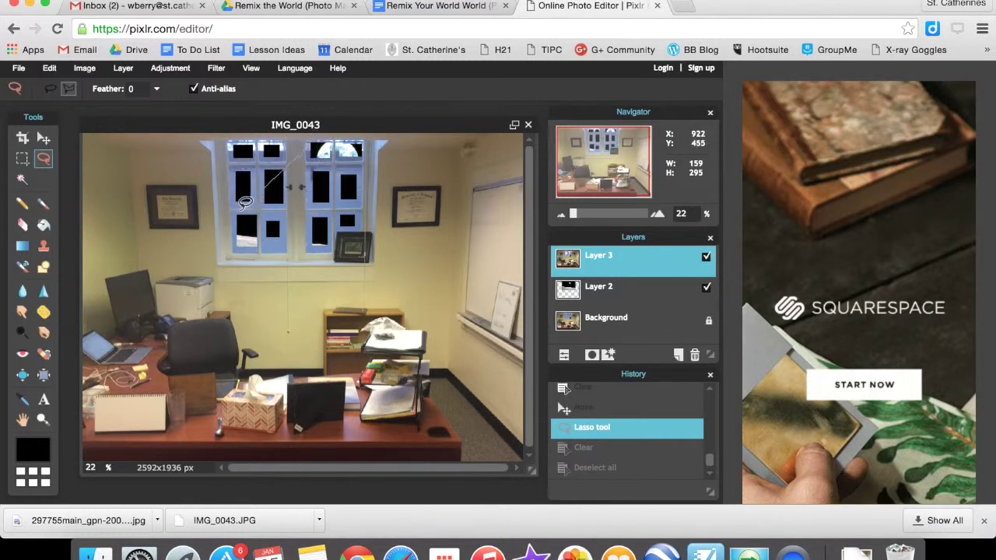
left_click(248, 207)
left_click(293, 231)
left_click(300, 184)
left_click(345, 189)
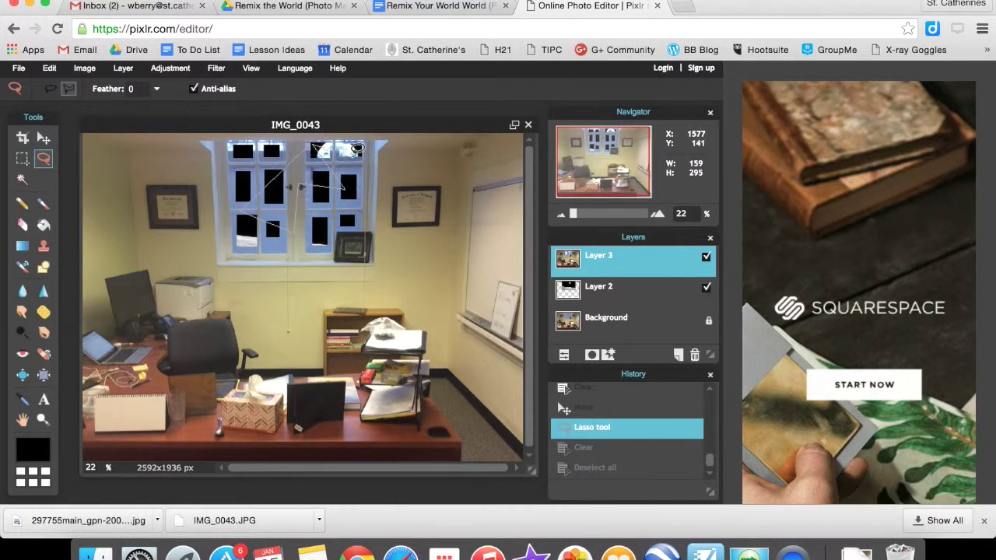
left_click(313, 138)
left_click(278, 216)
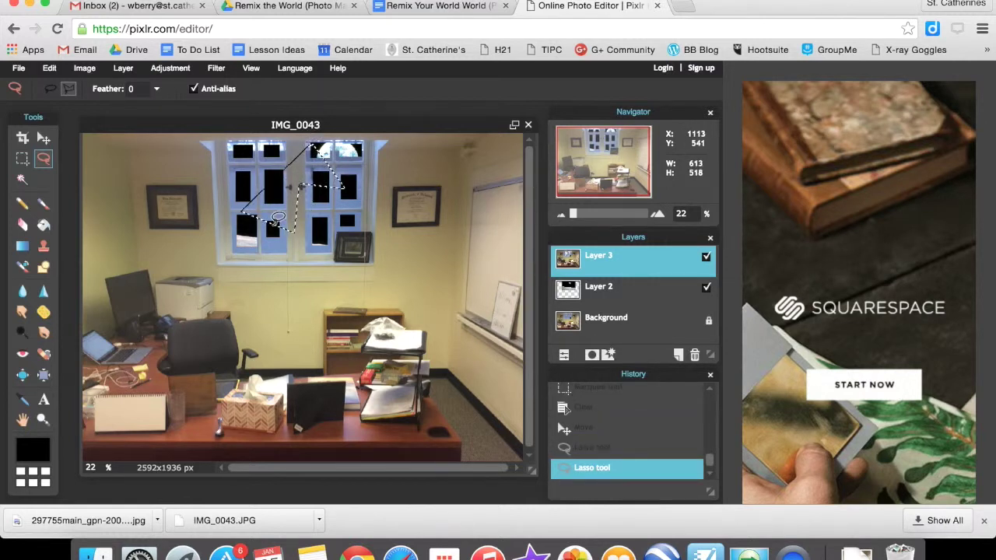
key("Delete")
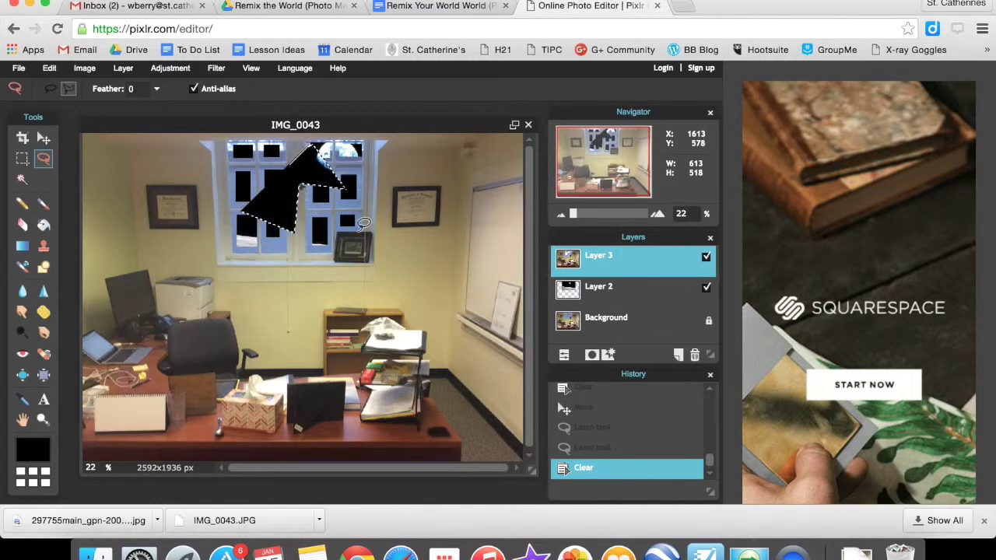
key("ctrl+z")
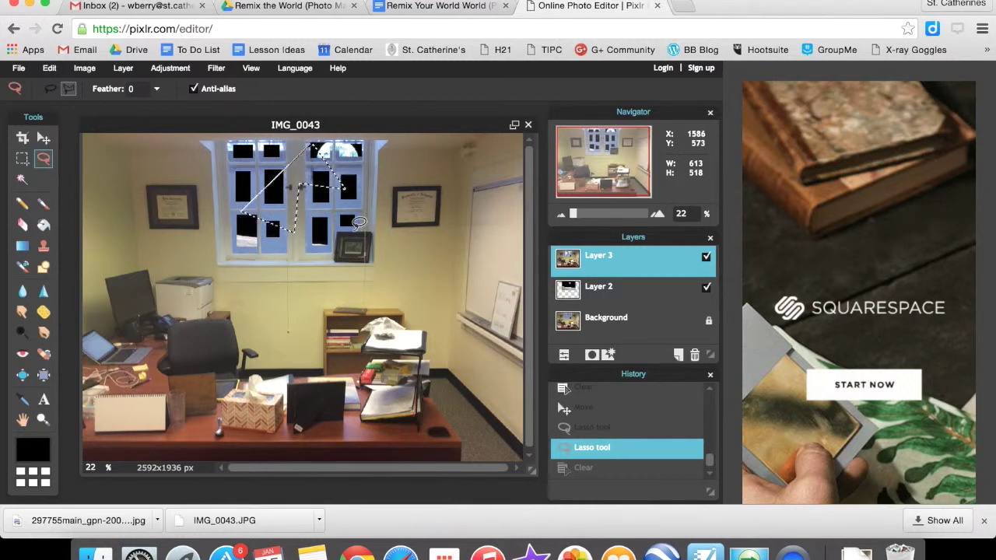
Examine the window panes and the edges of their cut-outs at a closer zoom
left_click(43, 420)
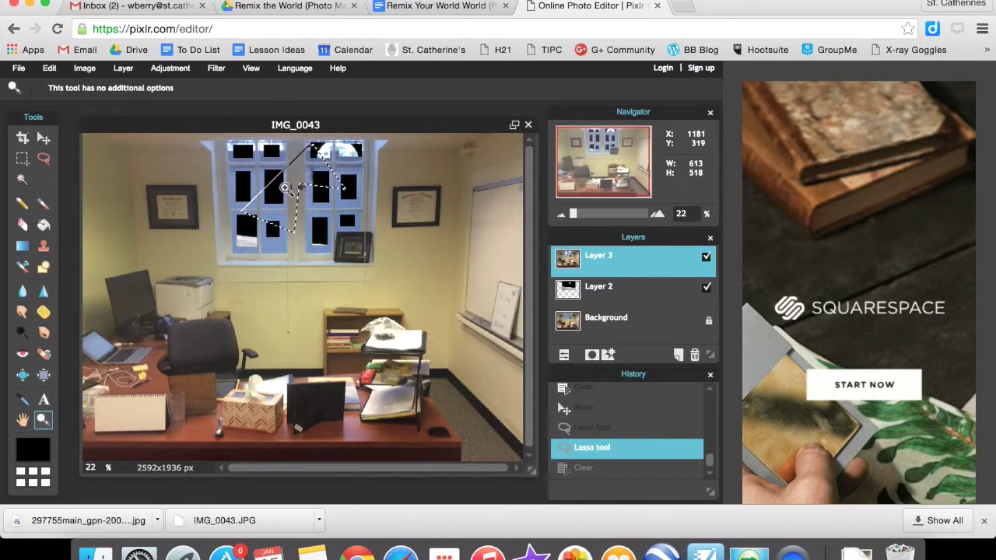
left_click(289, 223)
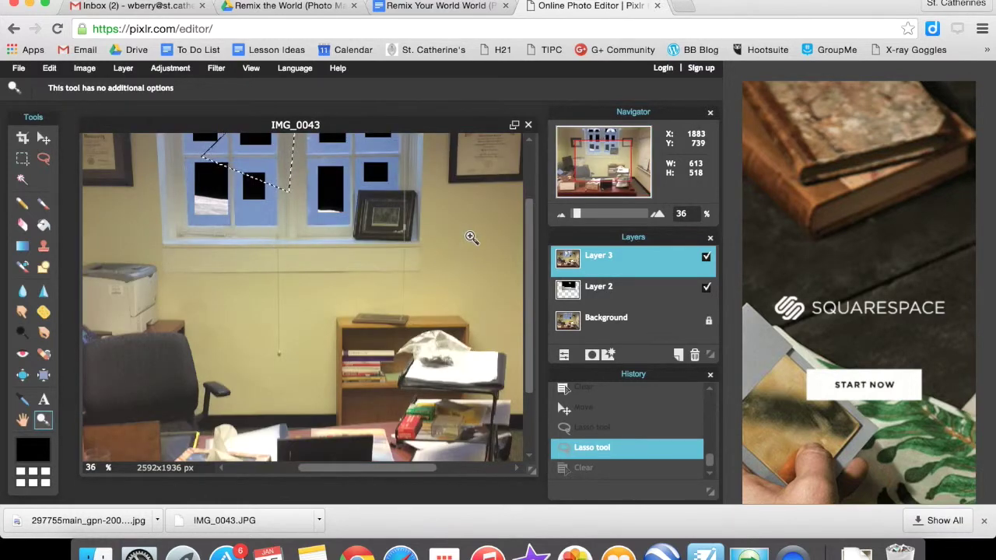
left_click(265, 173)
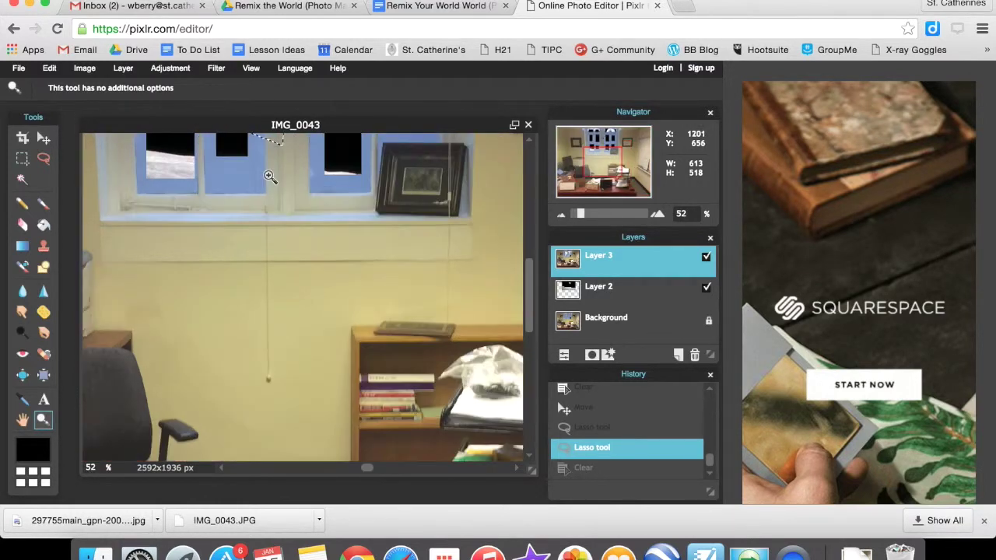
left_click(271, 178, "alt")
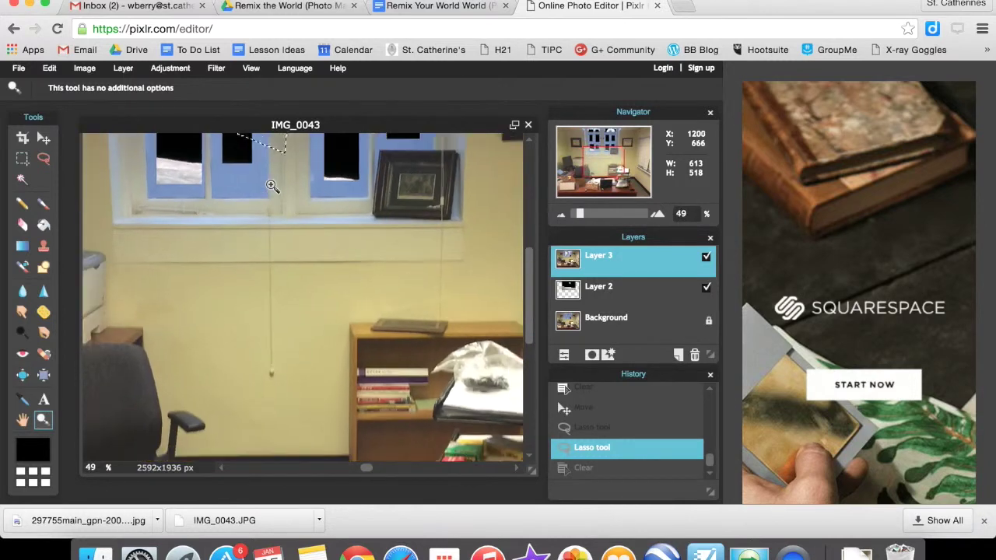
scroll(272, 189, "down", 5)
scroll(274, 189, "up", 5)
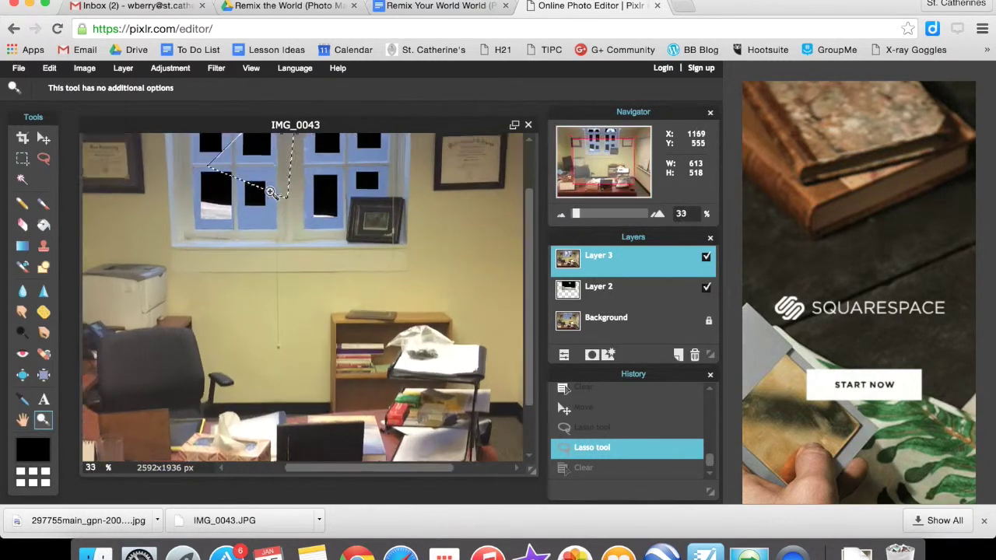
left_click_drag(532, 250, 533, 177)
scroll(534, 177, "down", 3)
scroll(534, 270, "up", 5)
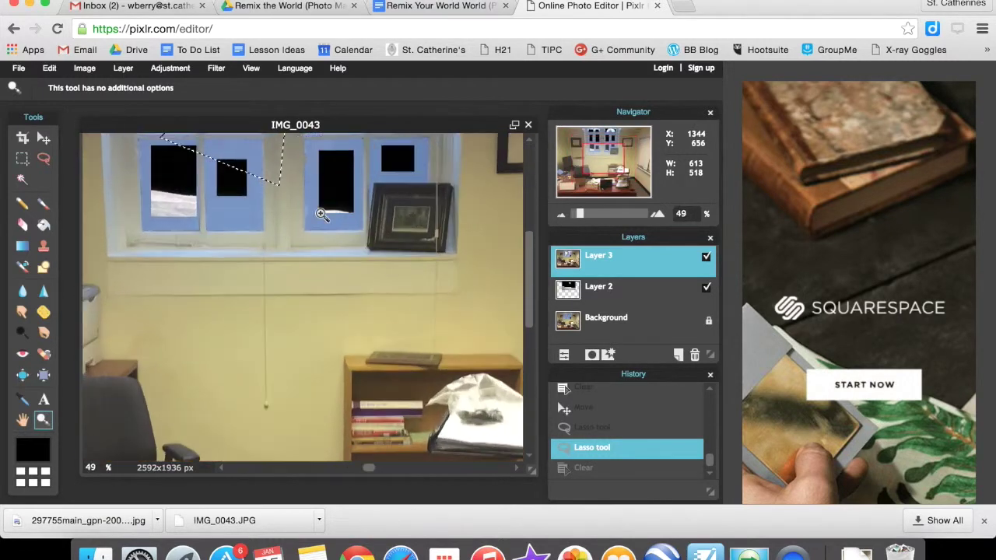
left_click_drag(531, 270, 535, 158)
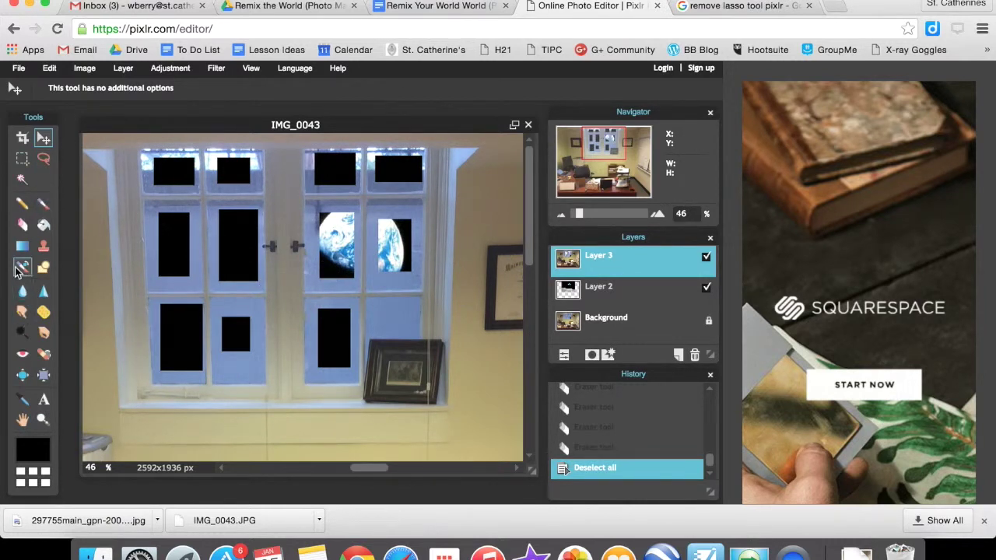
On Layer 3, erase along the edge of the cut-out in the left window's top-right pane with a 15 px eraser brush
left_click(23, 225)
left_click(92, 89)
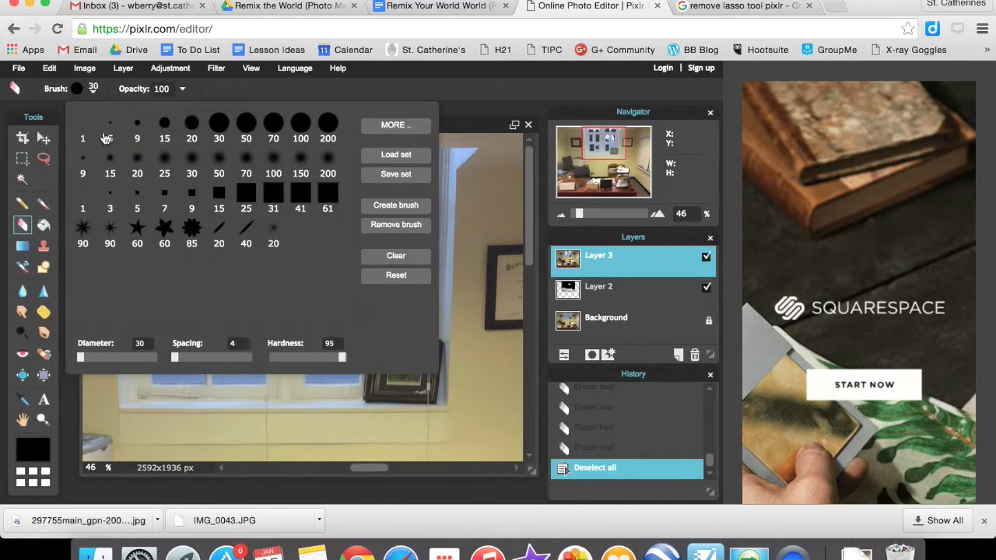
left_click(173, 138)
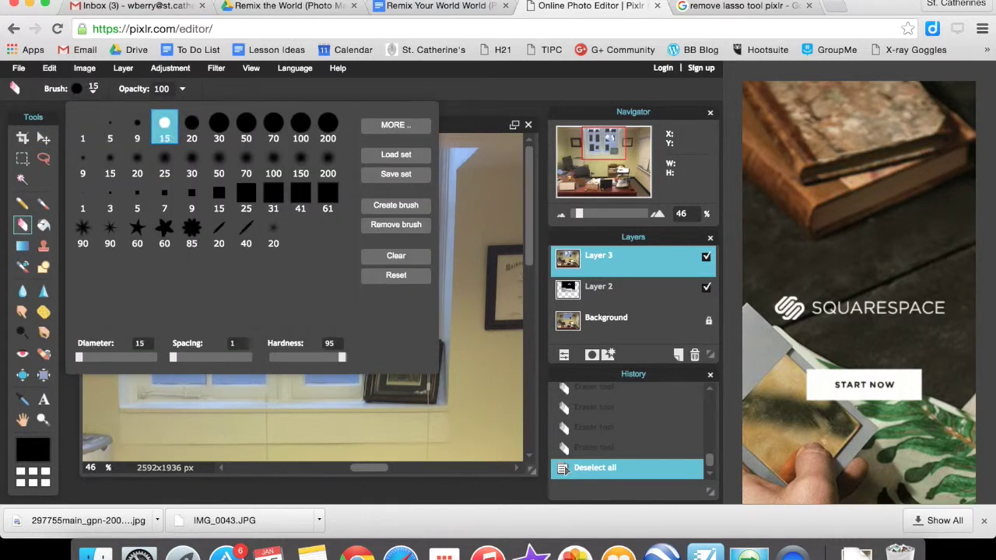
left_click(533, 172)
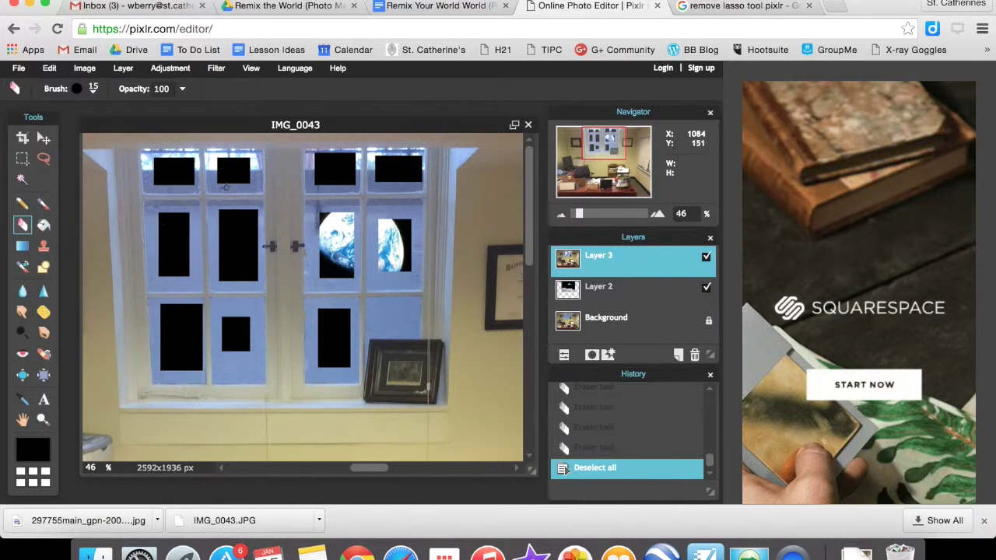
left_click_drag(224, 188, 259, 185)
mouse_move(274, 168)
left_mouse_down()
mouse_move(290, 208)
mouse_move(226, 224)
mouse_move(309, 214)
left_mouse_up()
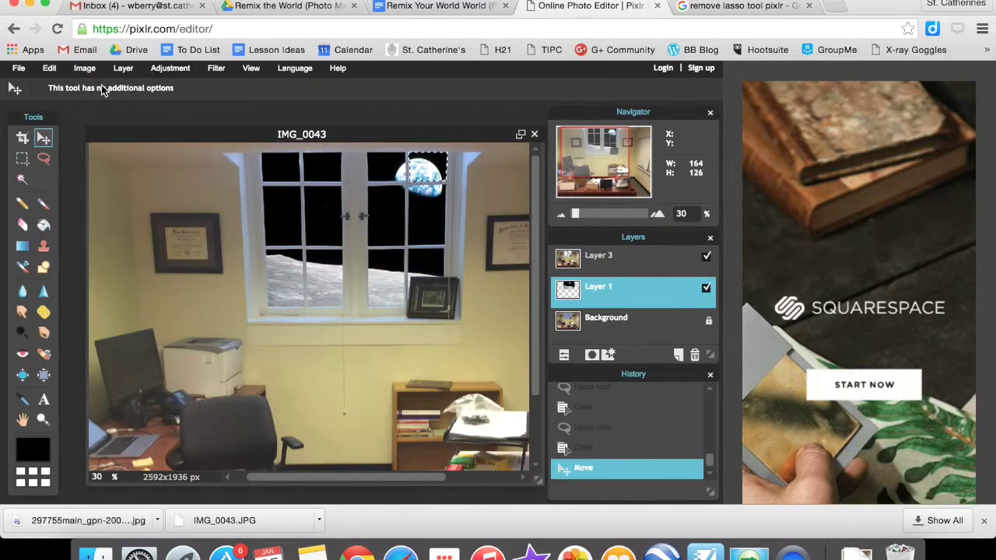
Start saving the finished composite to the computer under the name "Office in Space"
left_click(22, 68)
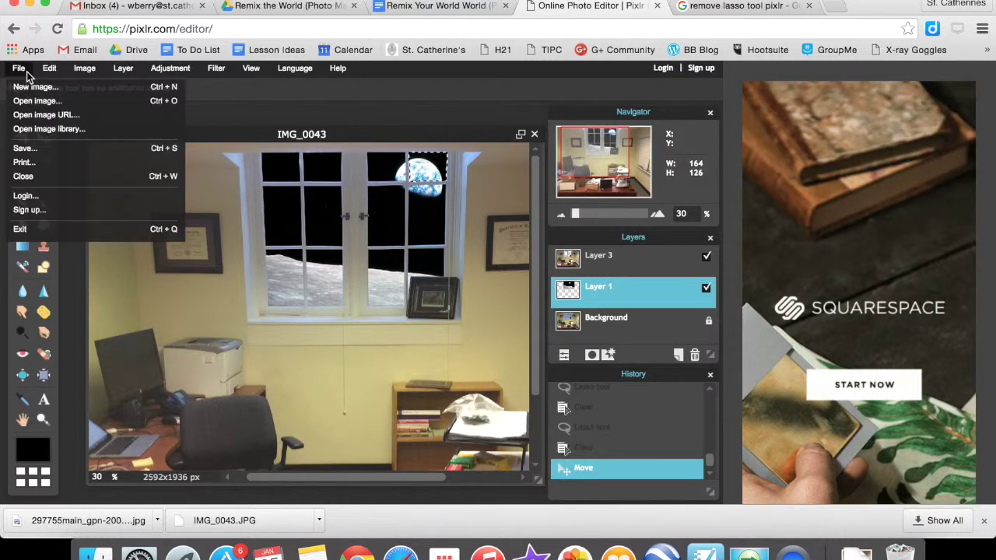
left_click(28, 160)
key("Return")
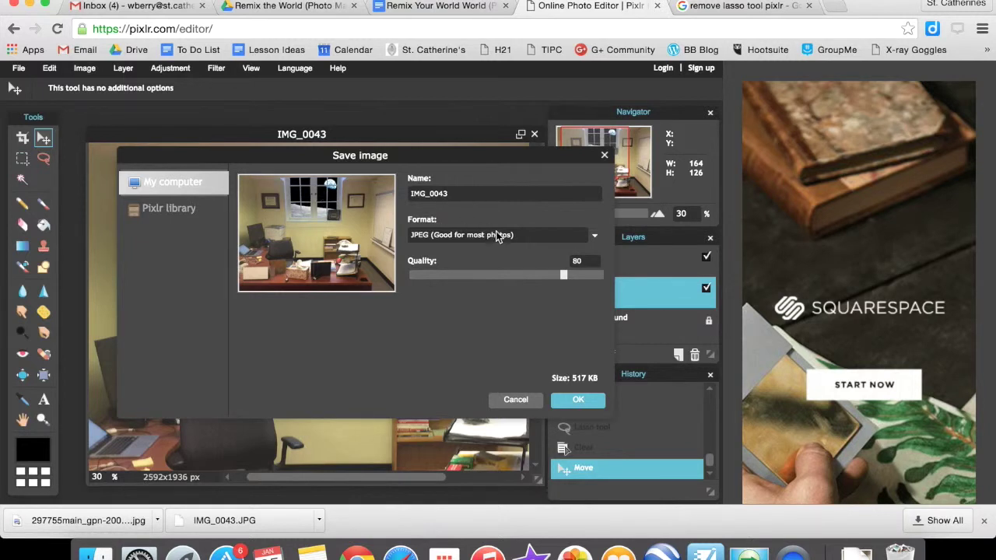
left_click(477, 197)
left_click(456, 196)
double_click(454, 196)
key("BackSpace")
type("Off")
Save the composite to the Desktop as a JPEG named "Office in Space" with the quality set to 100
left_click_drag(565, 274, 605, 275)
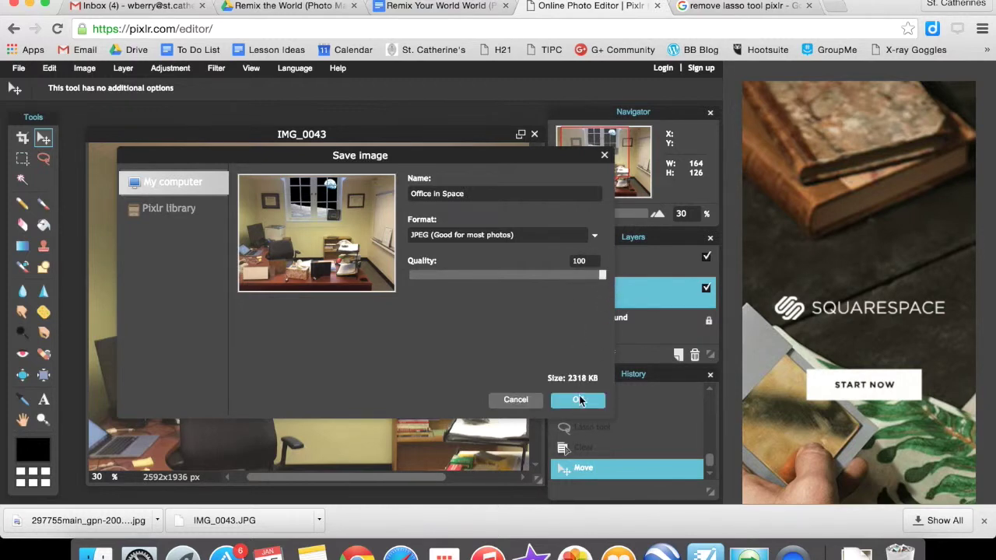
left_click(579, 400)
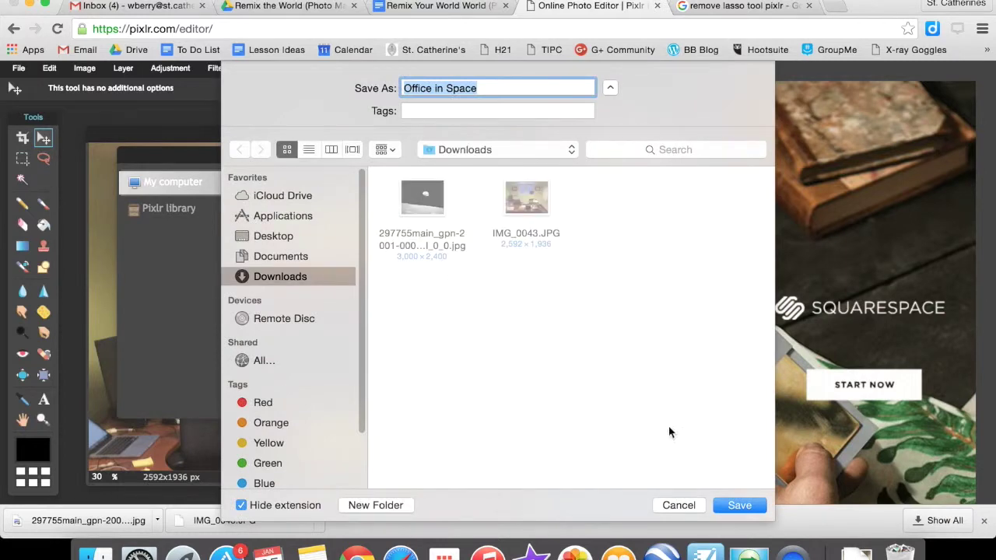
left_click(307, 235)
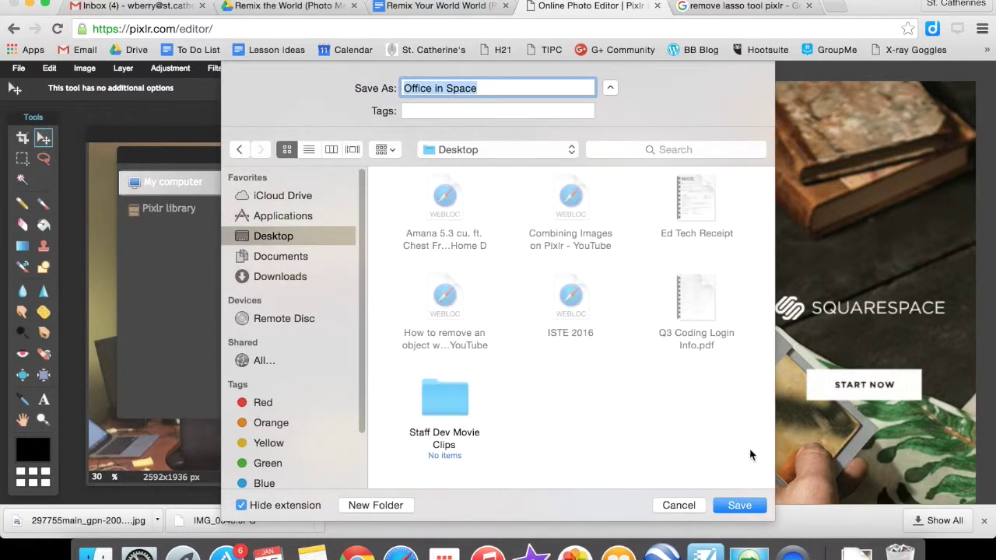
left_click(752, 506)
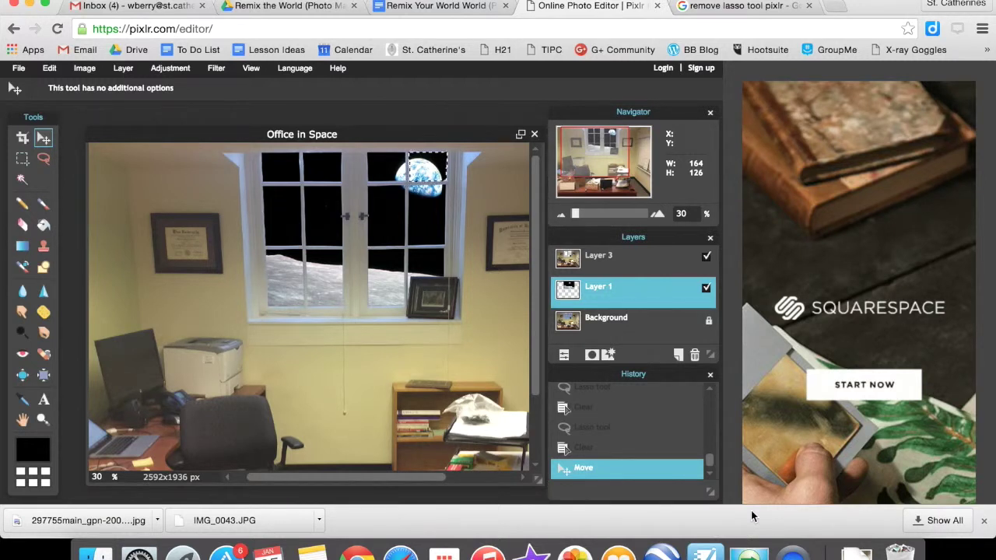
Switch to Google Drive and upload Office in Space.jpg from the Desktop into the Remix the World (Photo Manipulation) folder
left_click(281, 6)
left_click(48, 152)
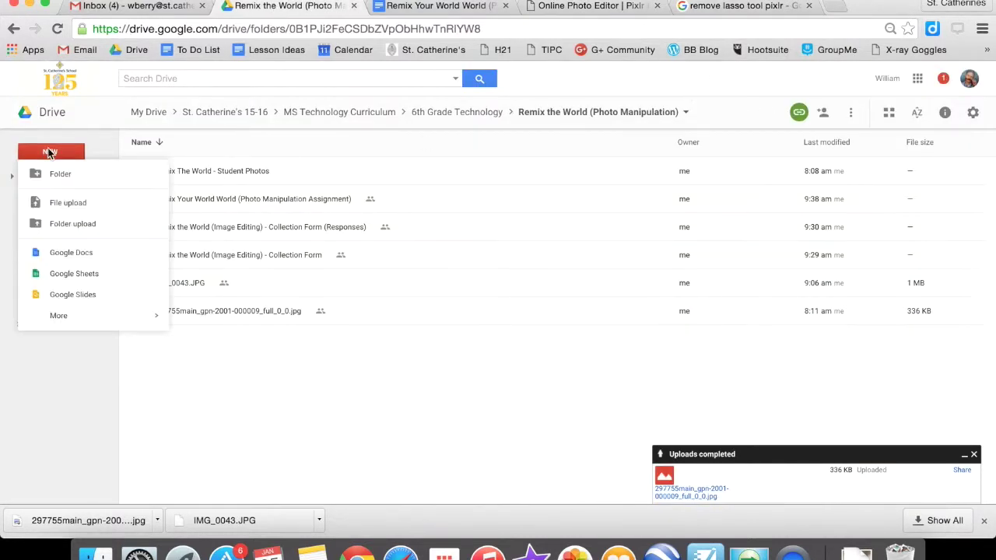
left_click(78, 203)
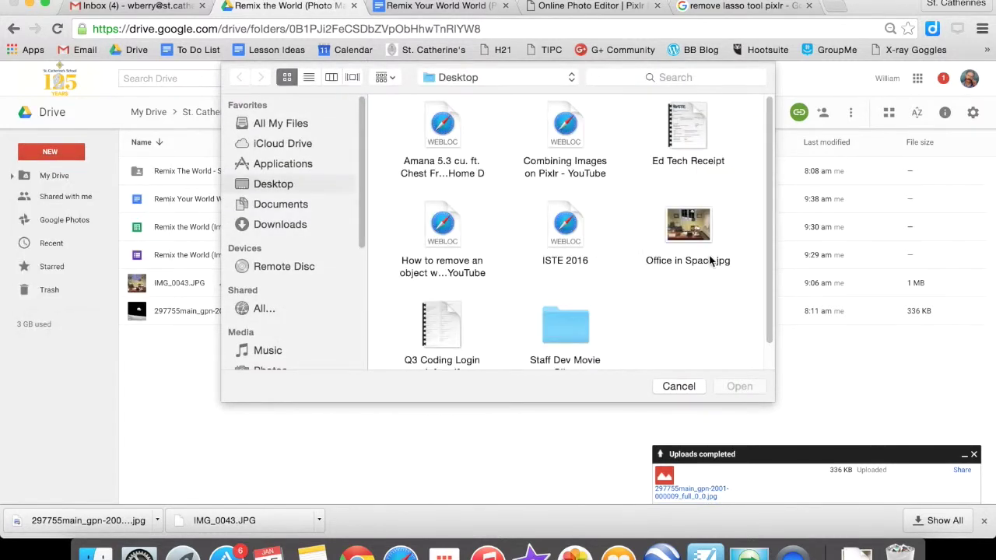
double_click(689, 237)
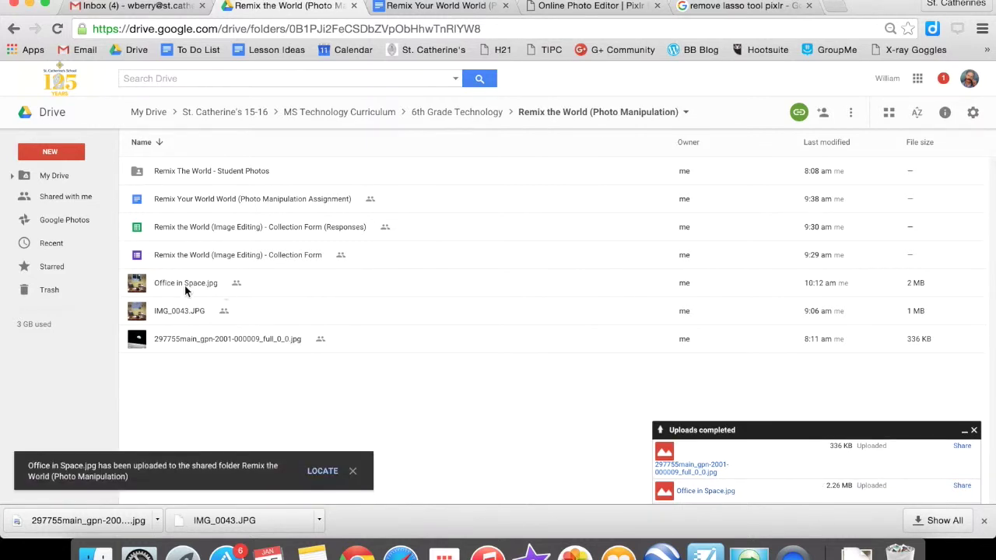
Open the sharing settings of Office in Space.jpg, review the link access options, and select the whole shareable link
right_click(186, 290)
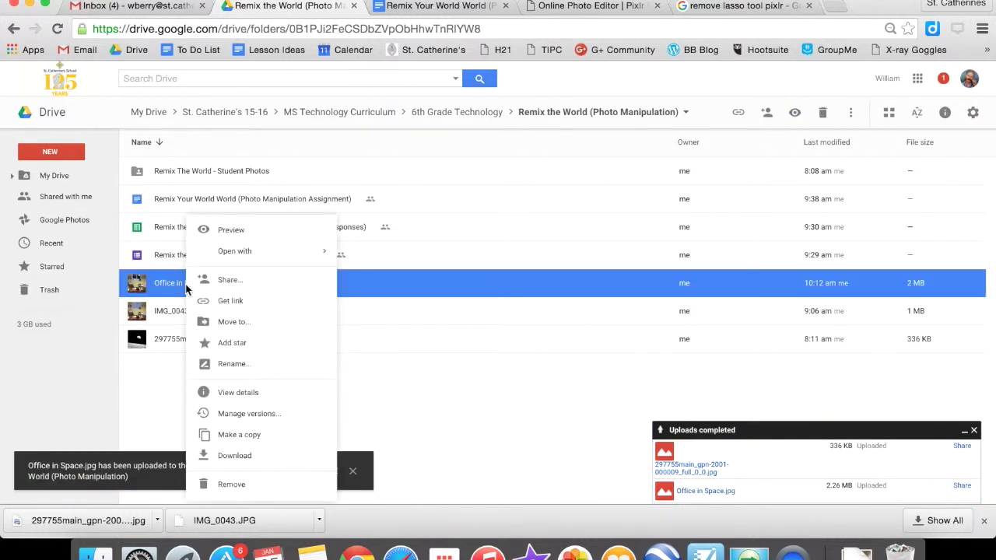
left_click(230, 282)
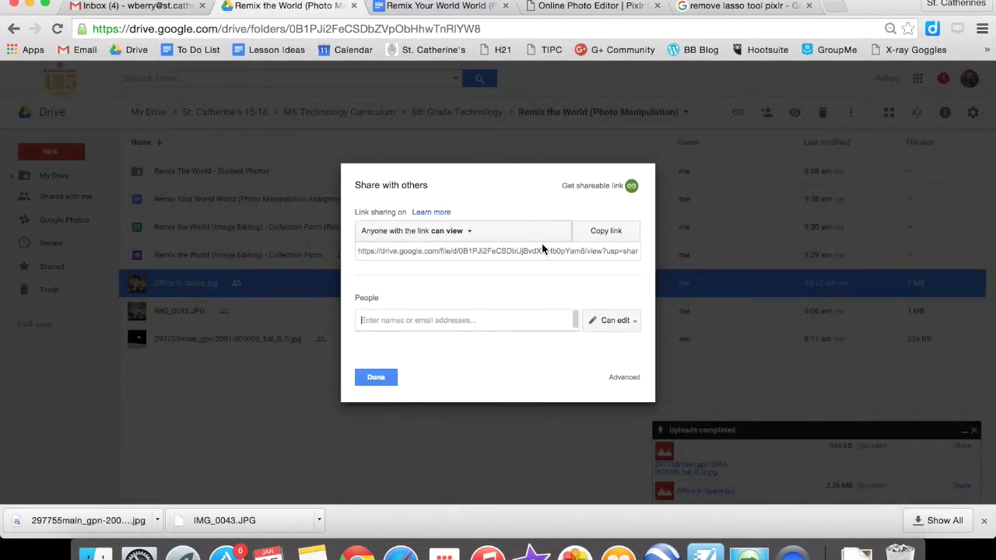
left_click(457, 233)
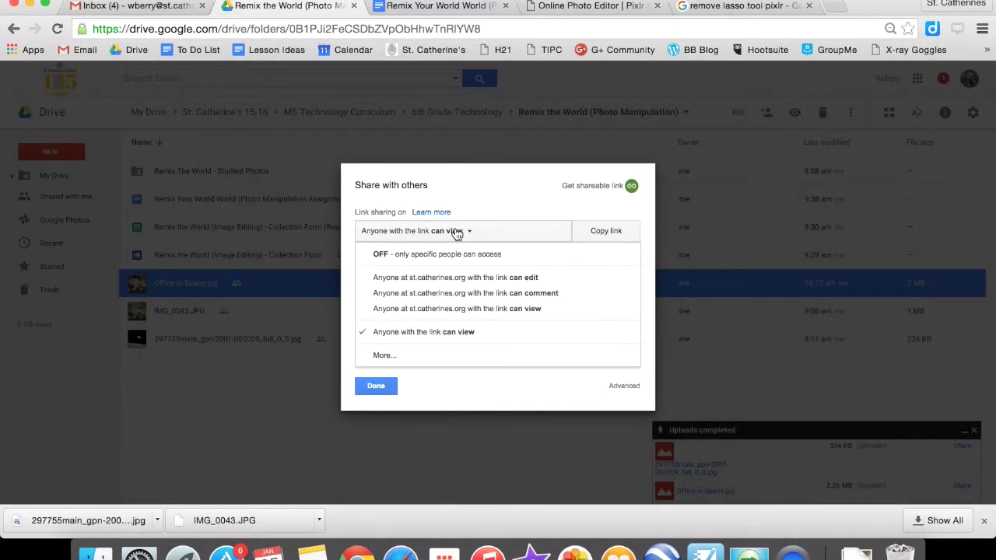
left_click(457, 232)
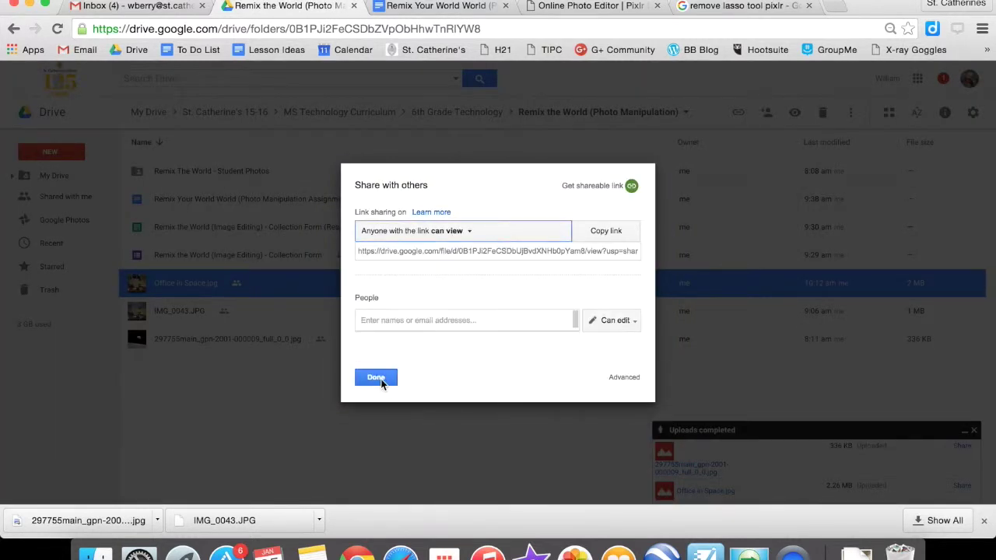
left_click(395, 254)
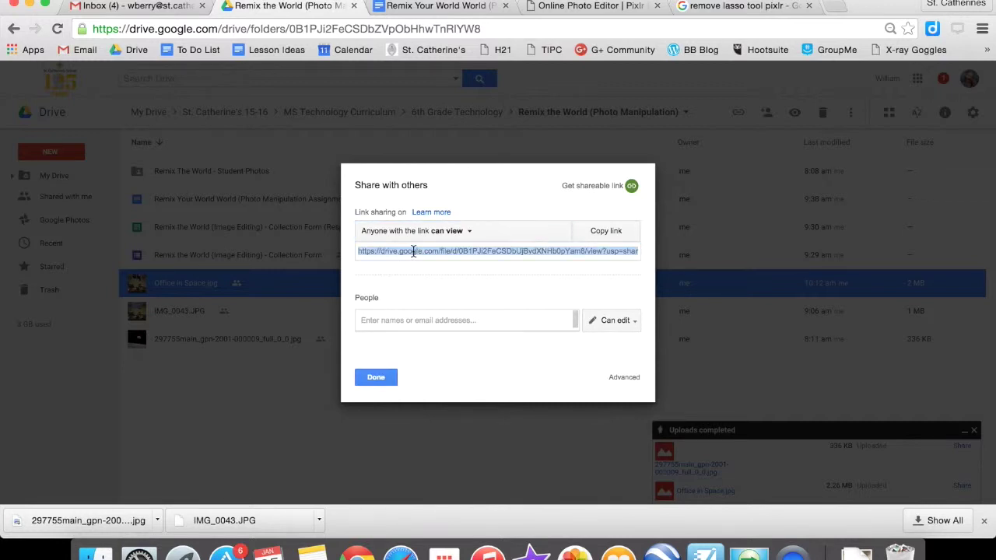